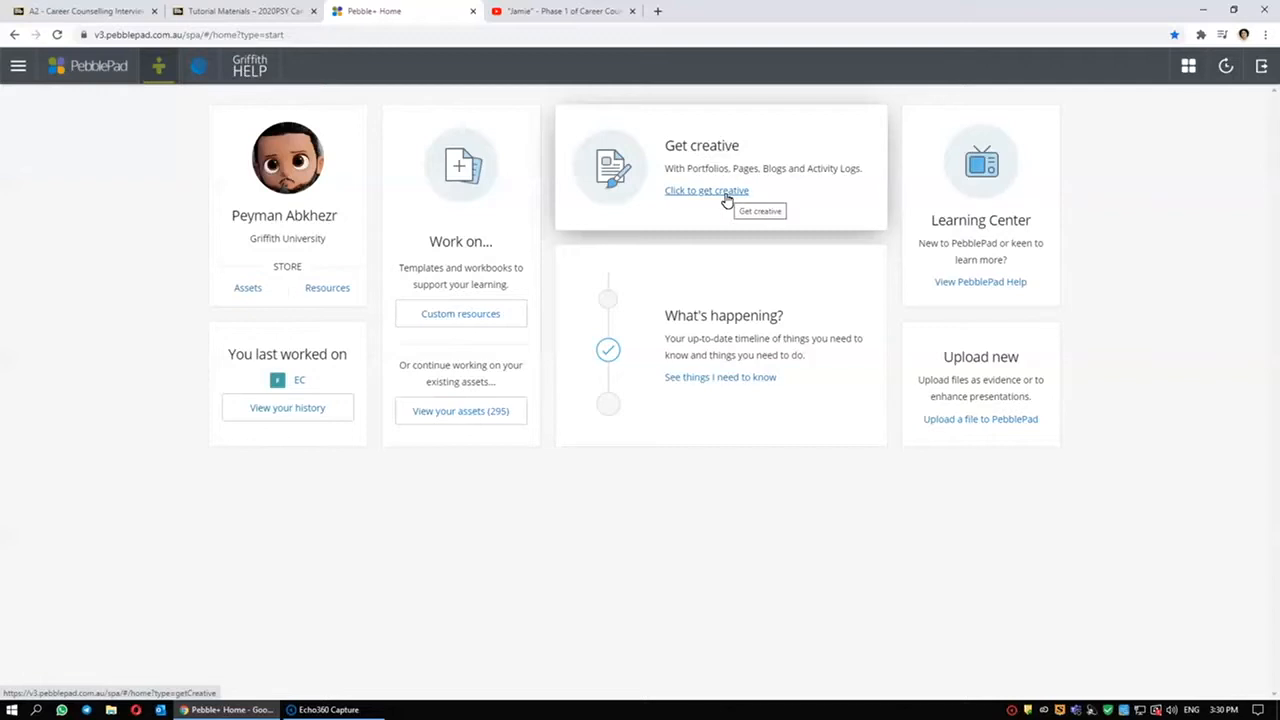
Create a new page from the creative options and title its banner "Assessment 2"
left_click(727, 196)
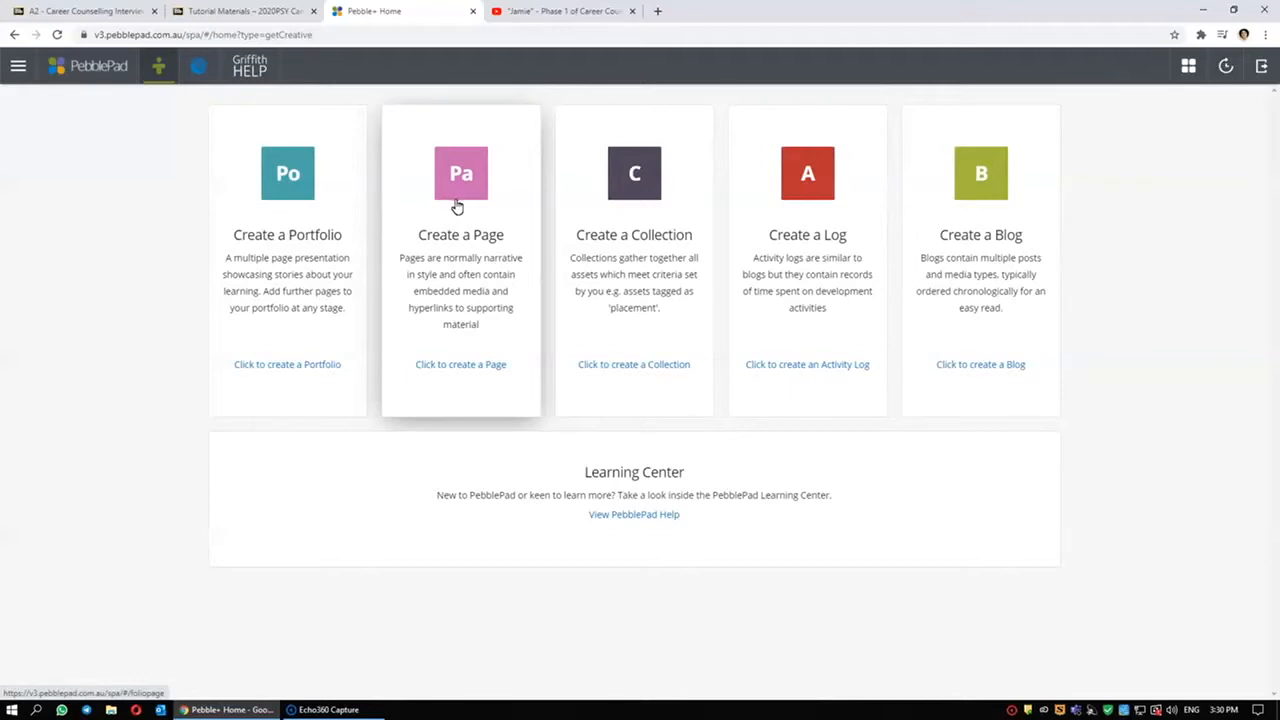
left_click(452, 367)
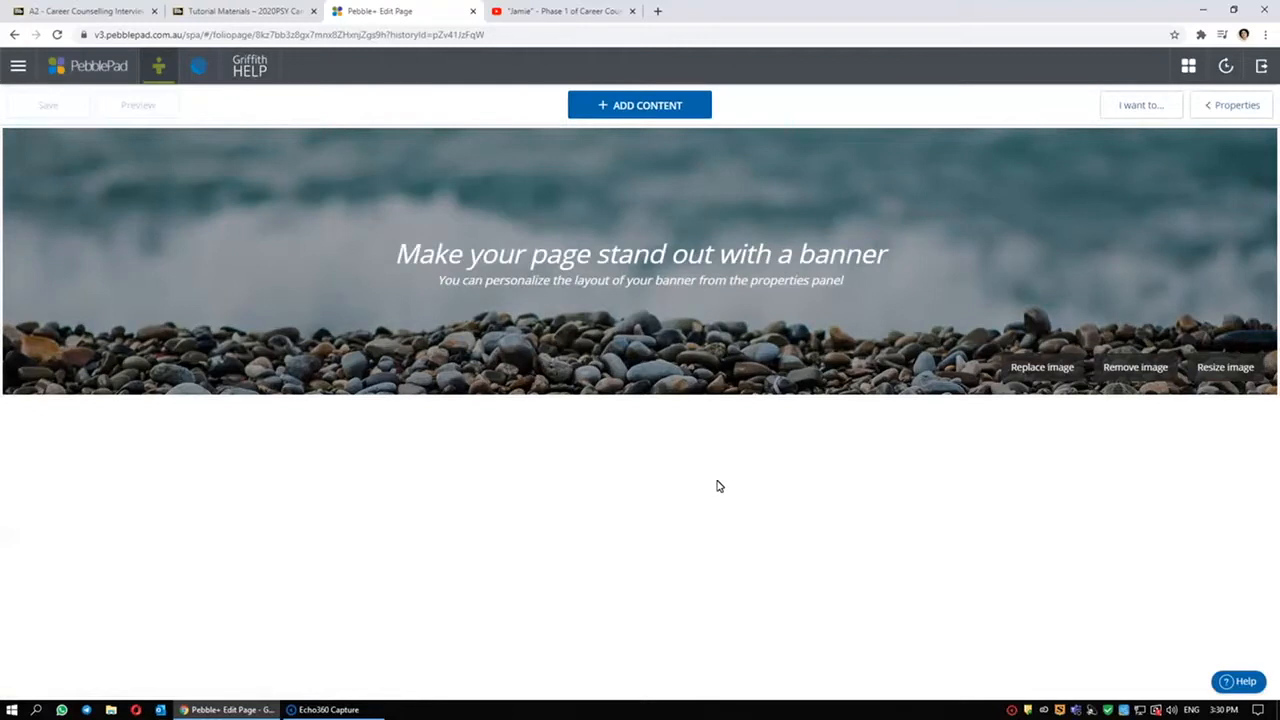
left_click(671, 260)
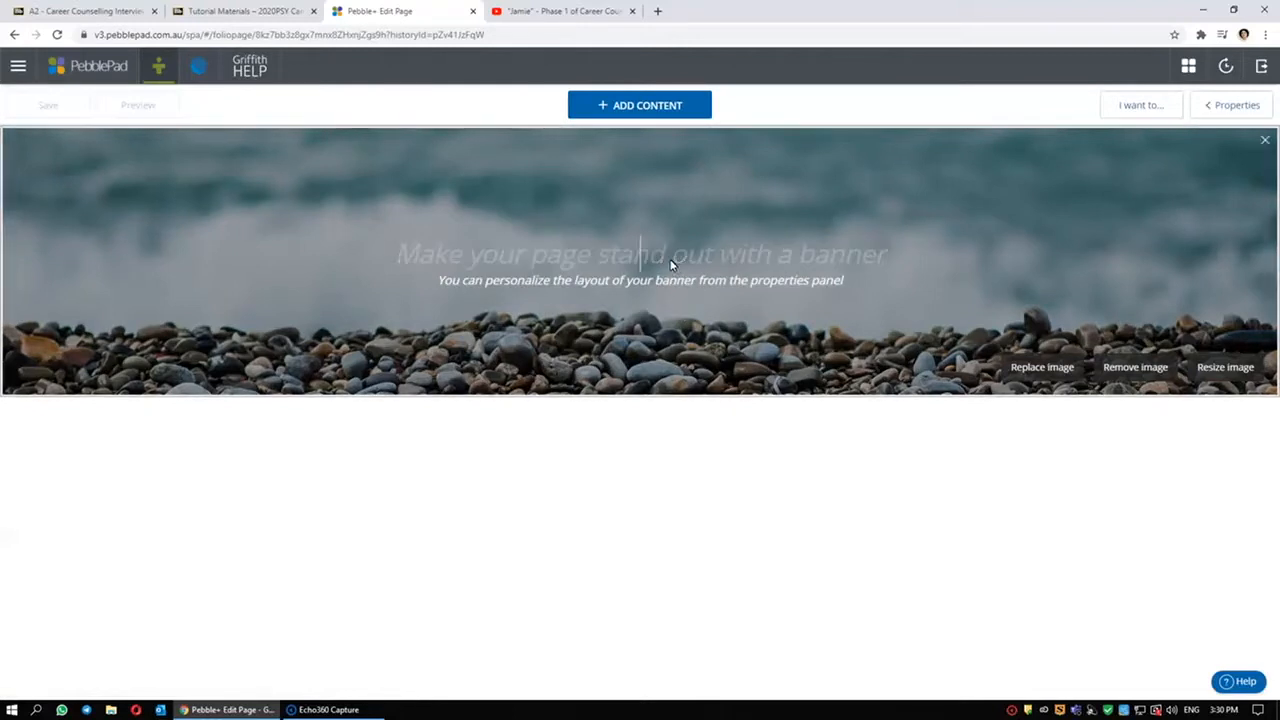
type("As")
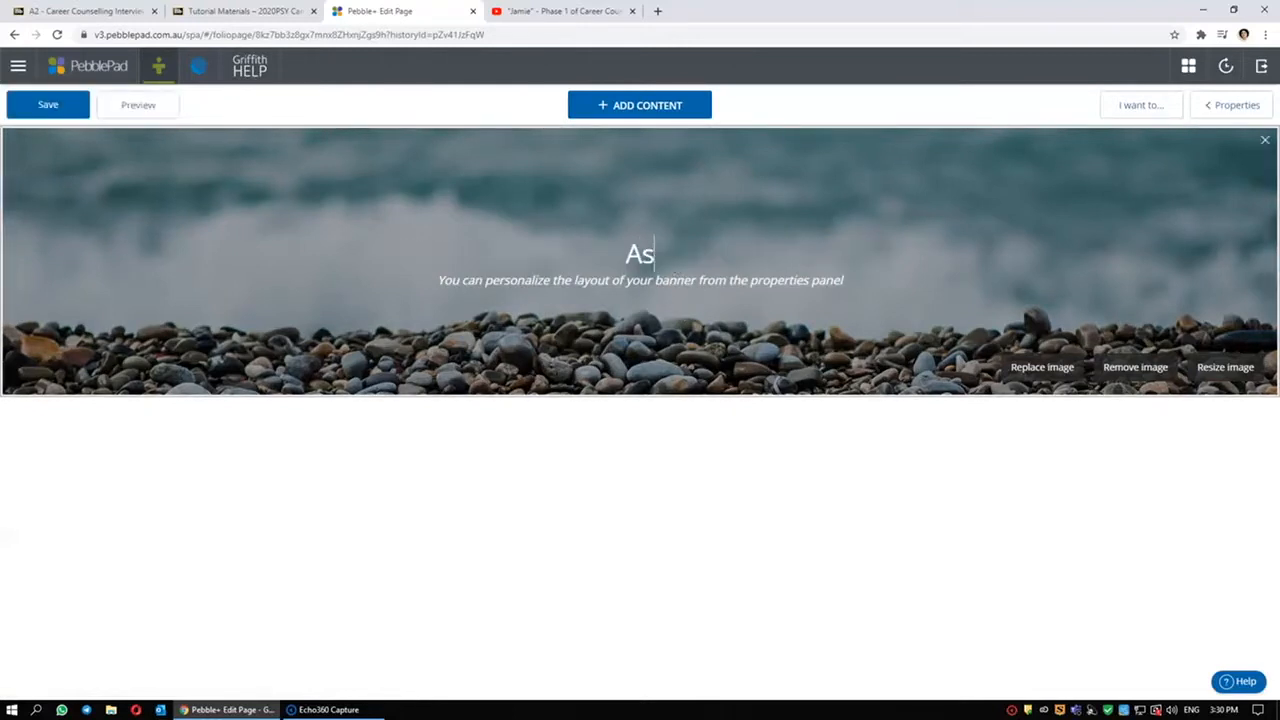
type("sessment 2")
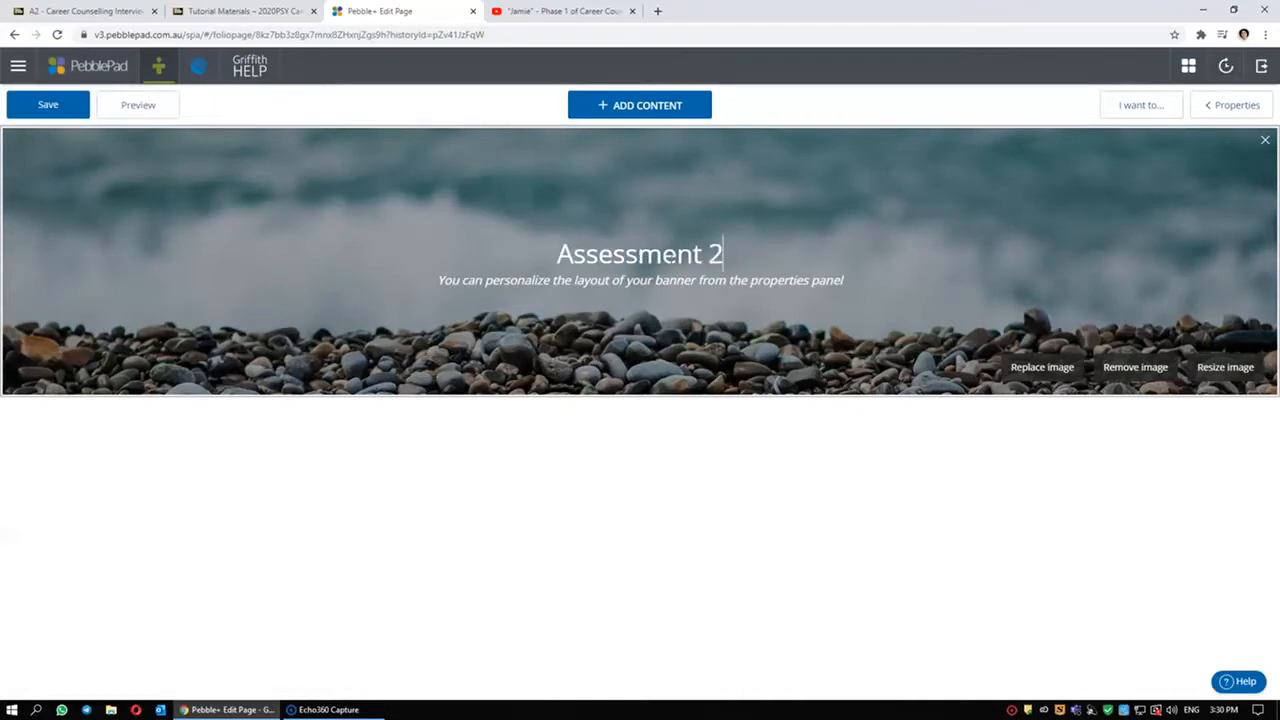
Set the banner subtitle to "Interview + Client Assessment Report + Reflection"
left_click(648, 284)
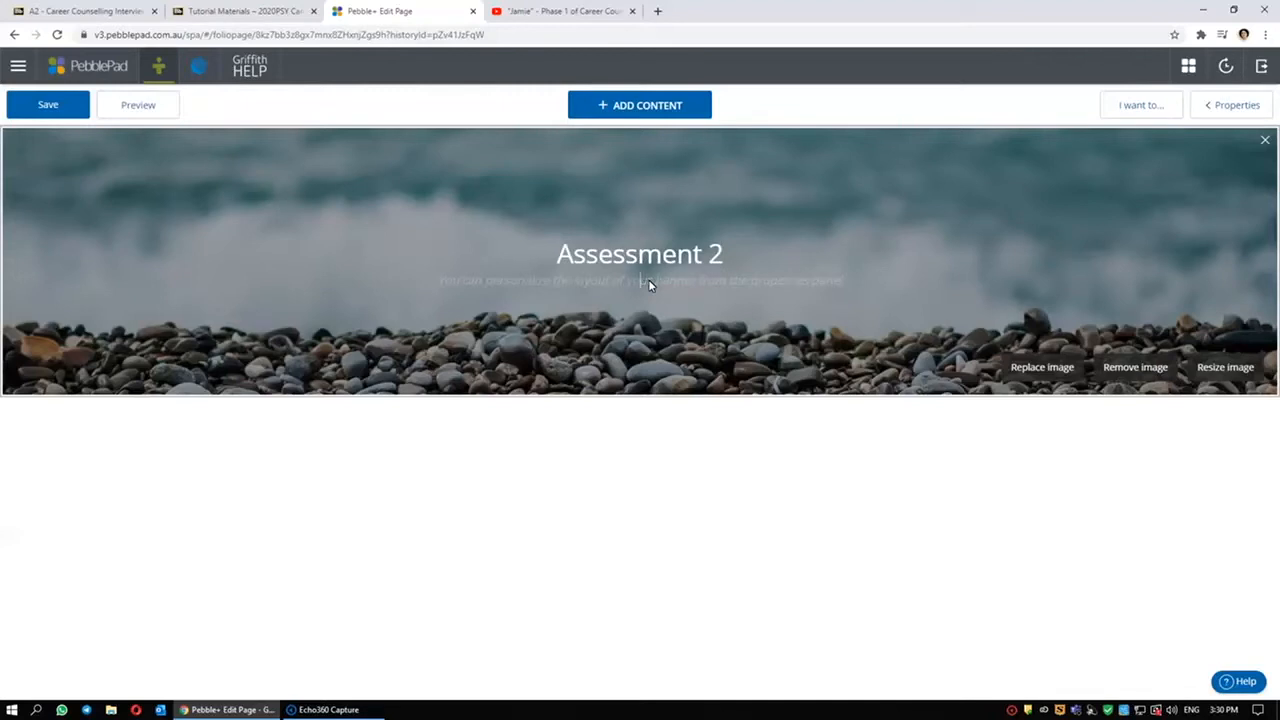
type("Intervi")
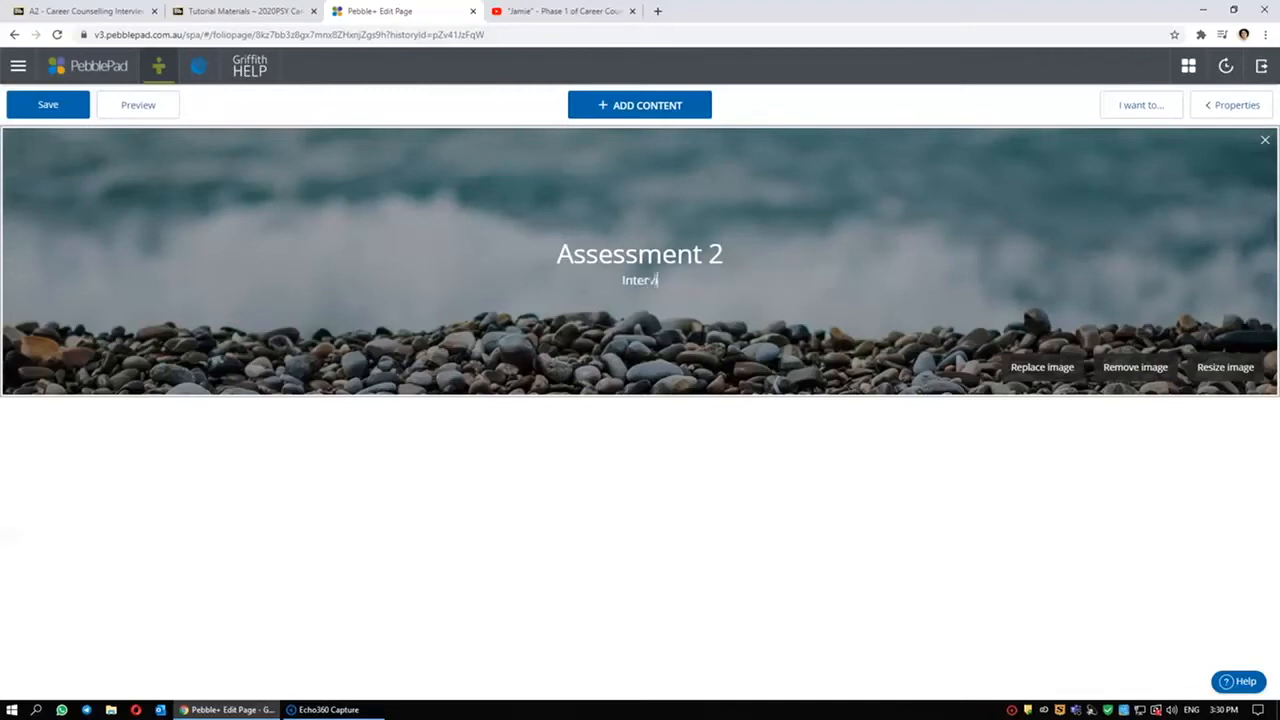
type("ew + Client Assessment Report + Reflection")
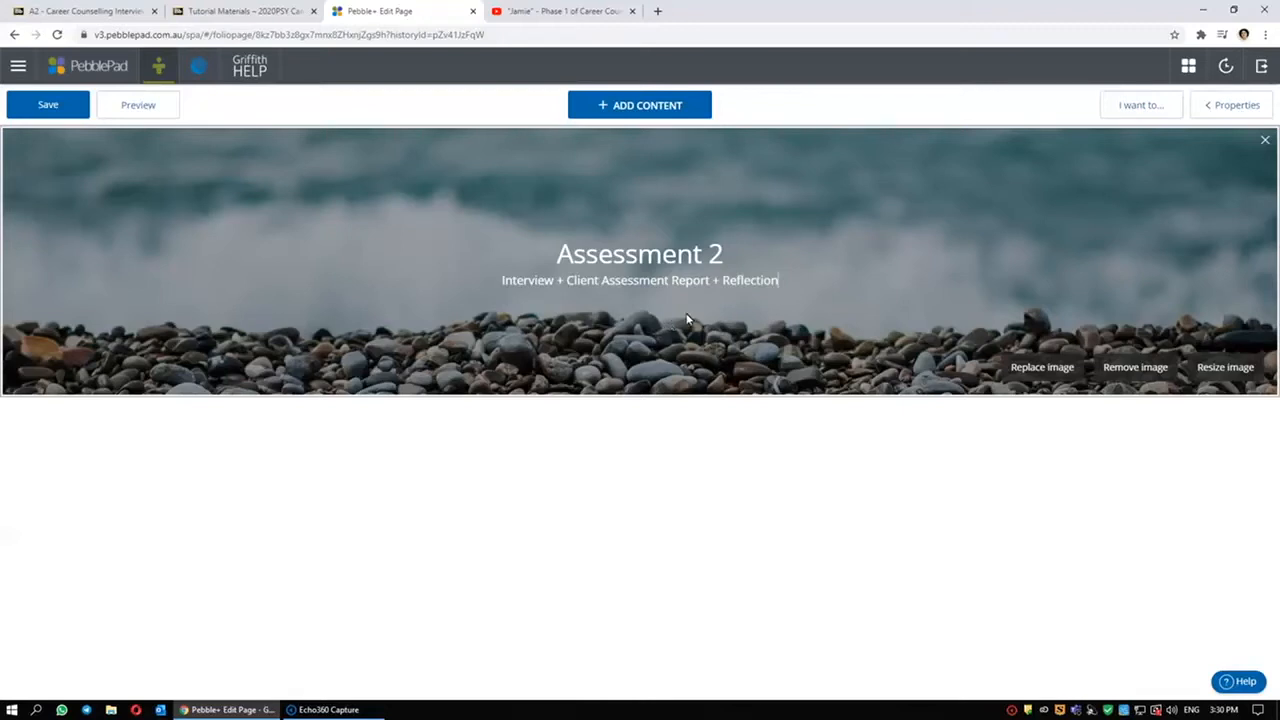
Replace the banner image with the default picture of a paint palette and a spiral notebook
left_click(1018, 370)
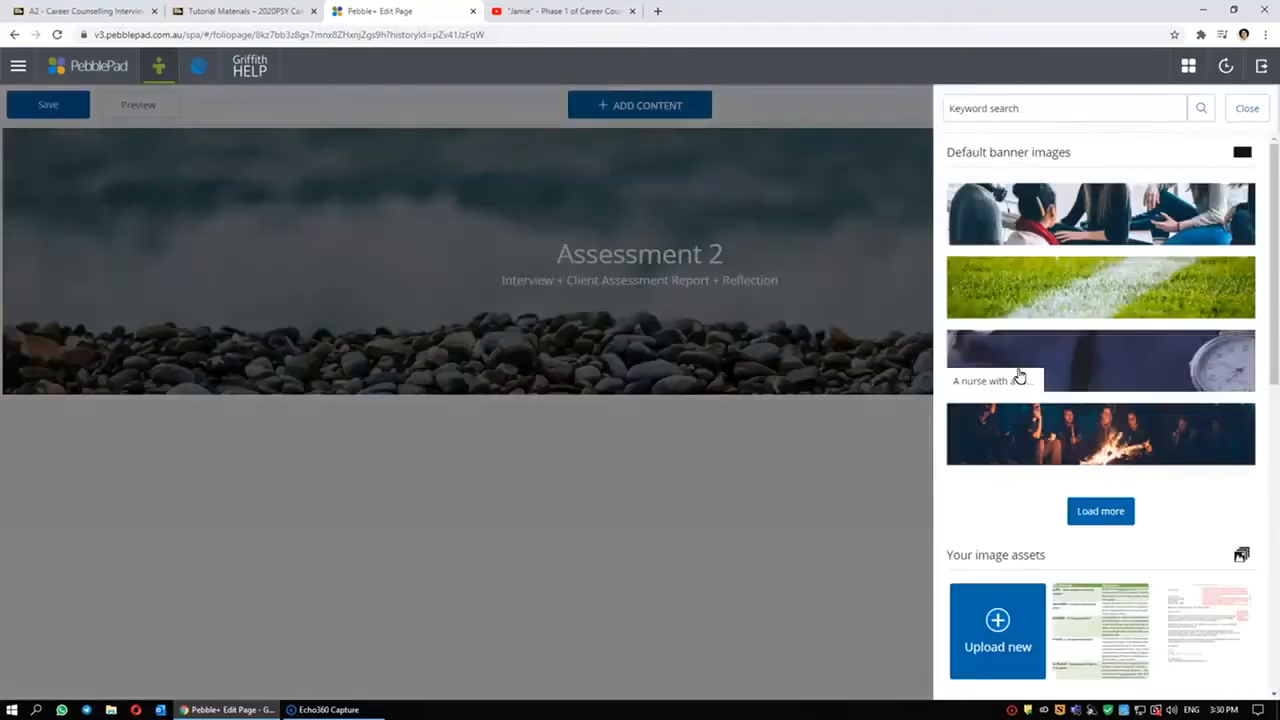
left_click(1112, 513)
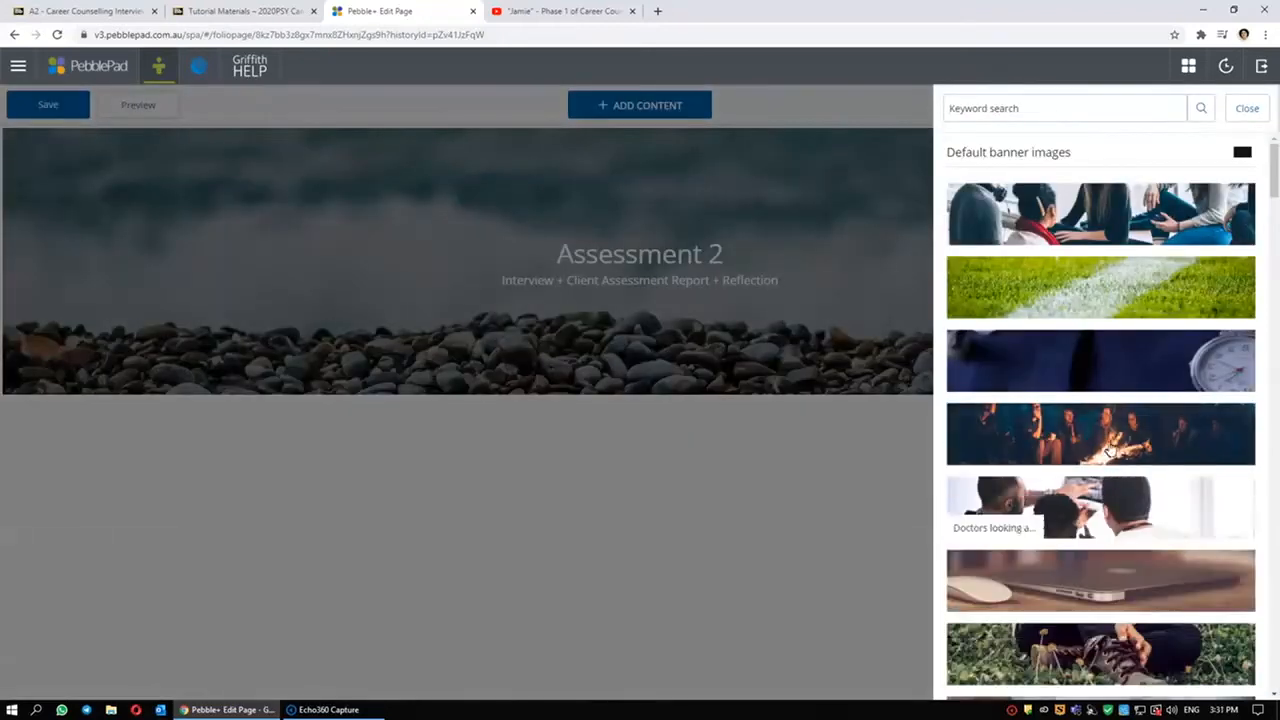
scroll(1108, 453, "down", 4)
scroll(1146, 423, "down", 4)
scroll(1140, 440, "down", 4)
scroll(1135, 445, "down", 3)
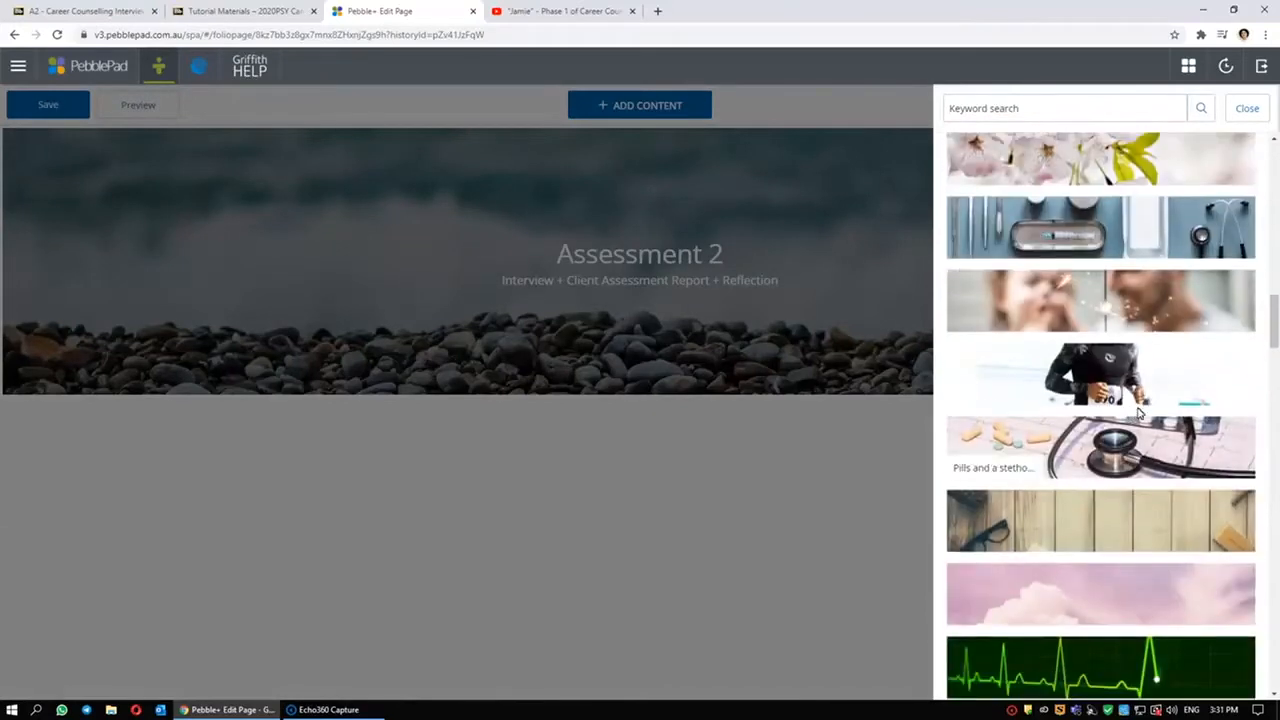
scroll(1130, 415, "down", 8)
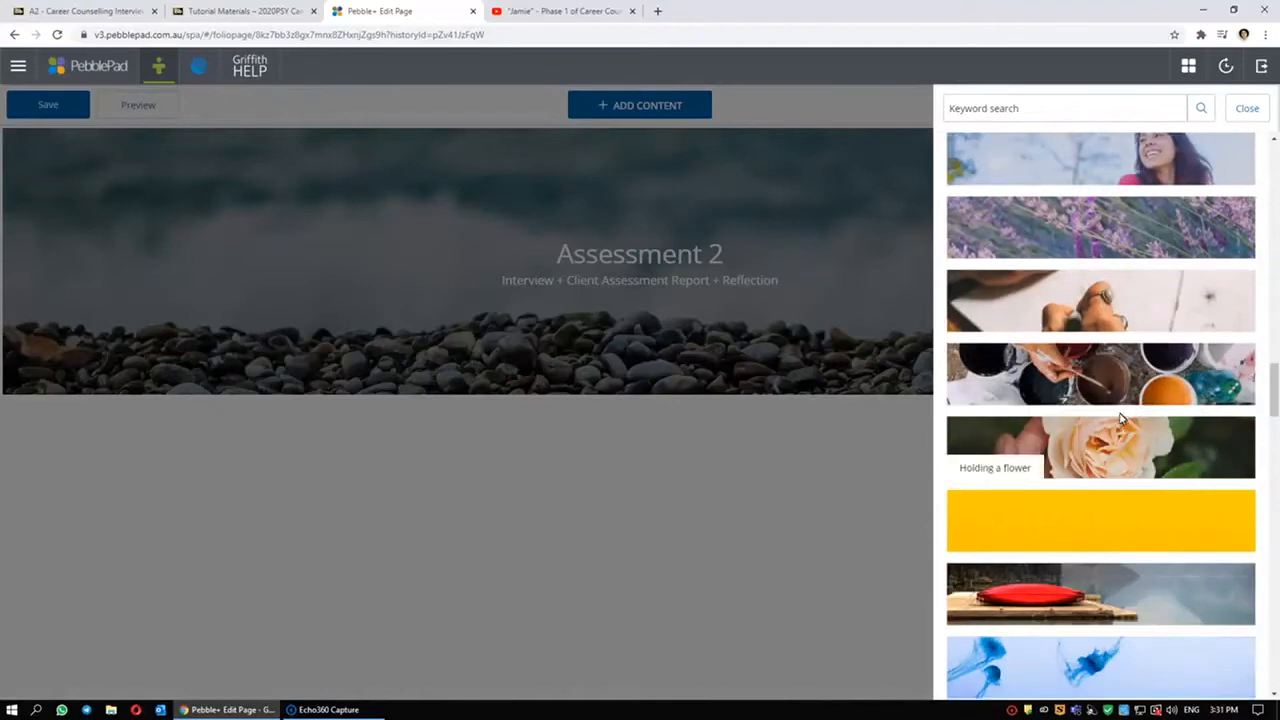
scroll(1120, 418, "down", 4)
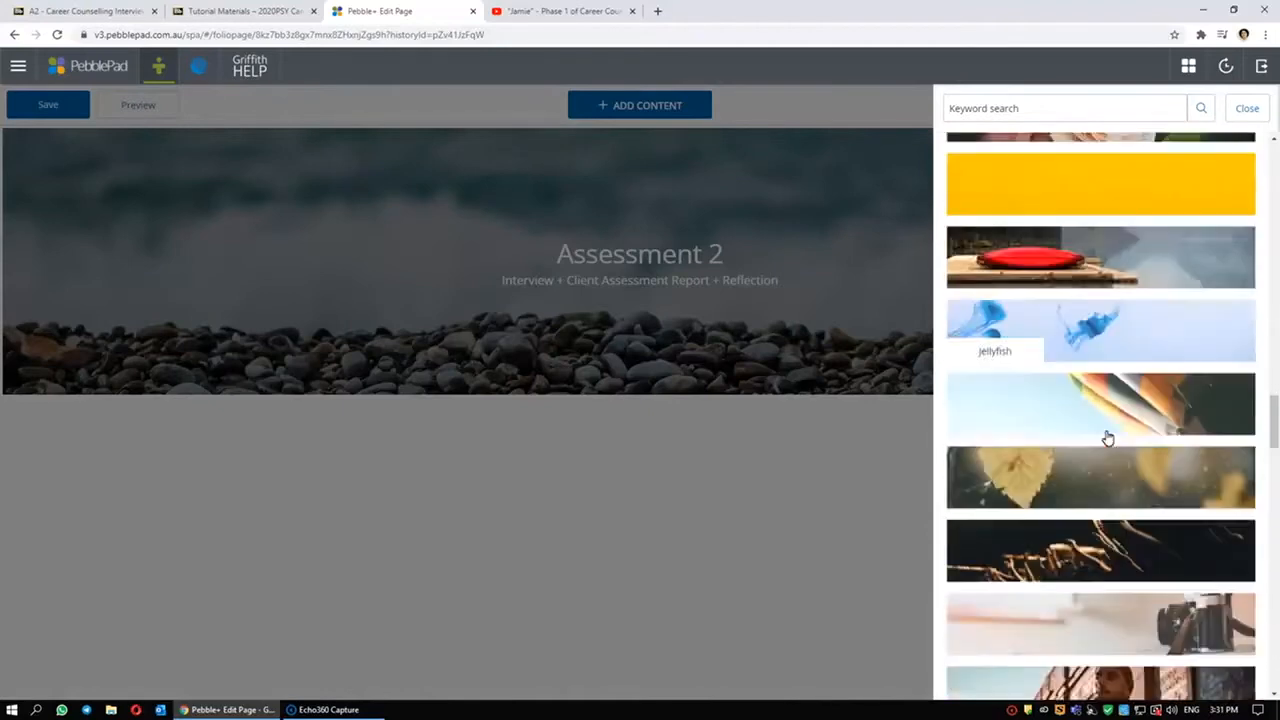
scroll(1108, 438, "up", 3)
left_click(1100, 455)
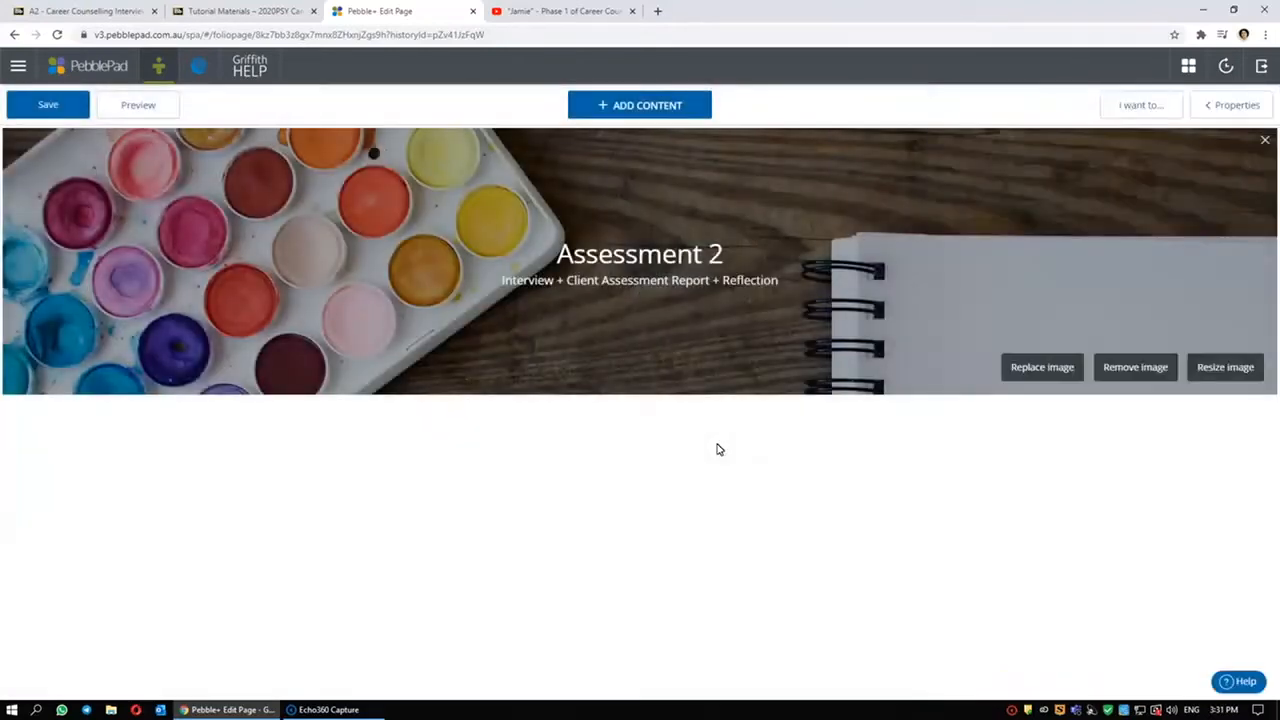
Resize the banner image with banner height Auto and image alignment Center
left_click(1220, 368)
left_click(466, 514)
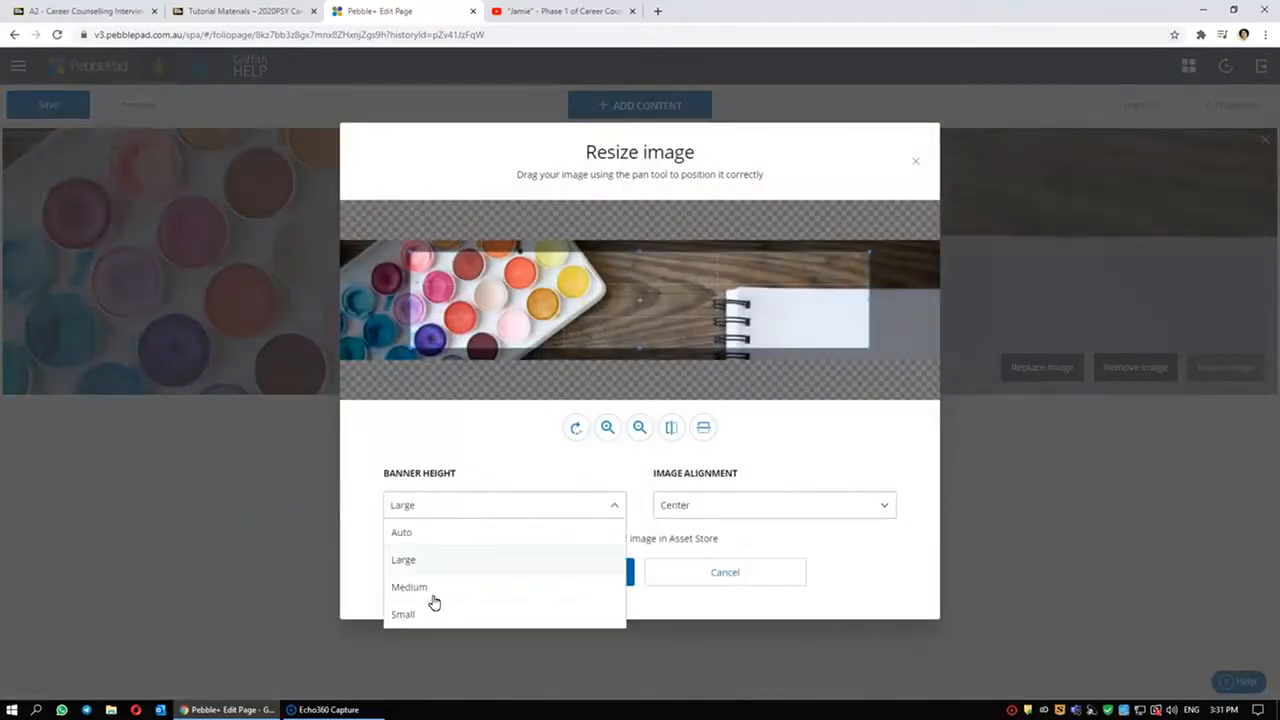
left_click(441, 538)
left_click(776, 514)
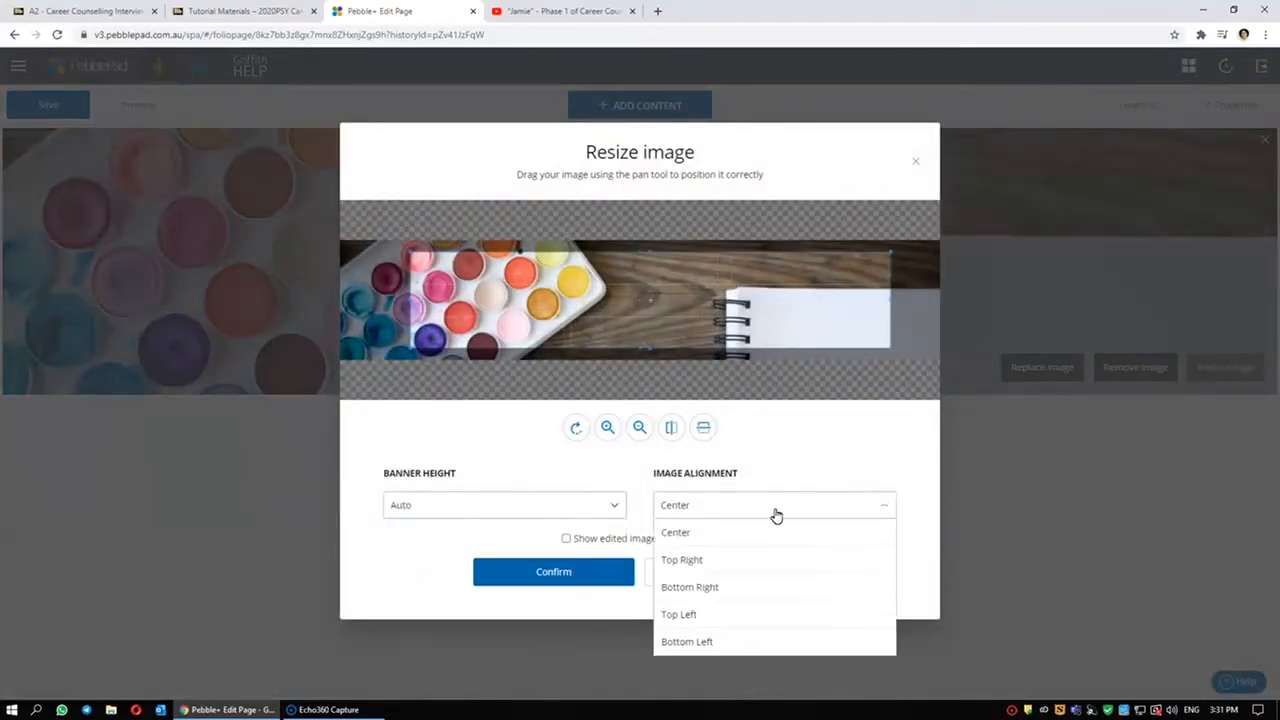
left_click(751, 536)
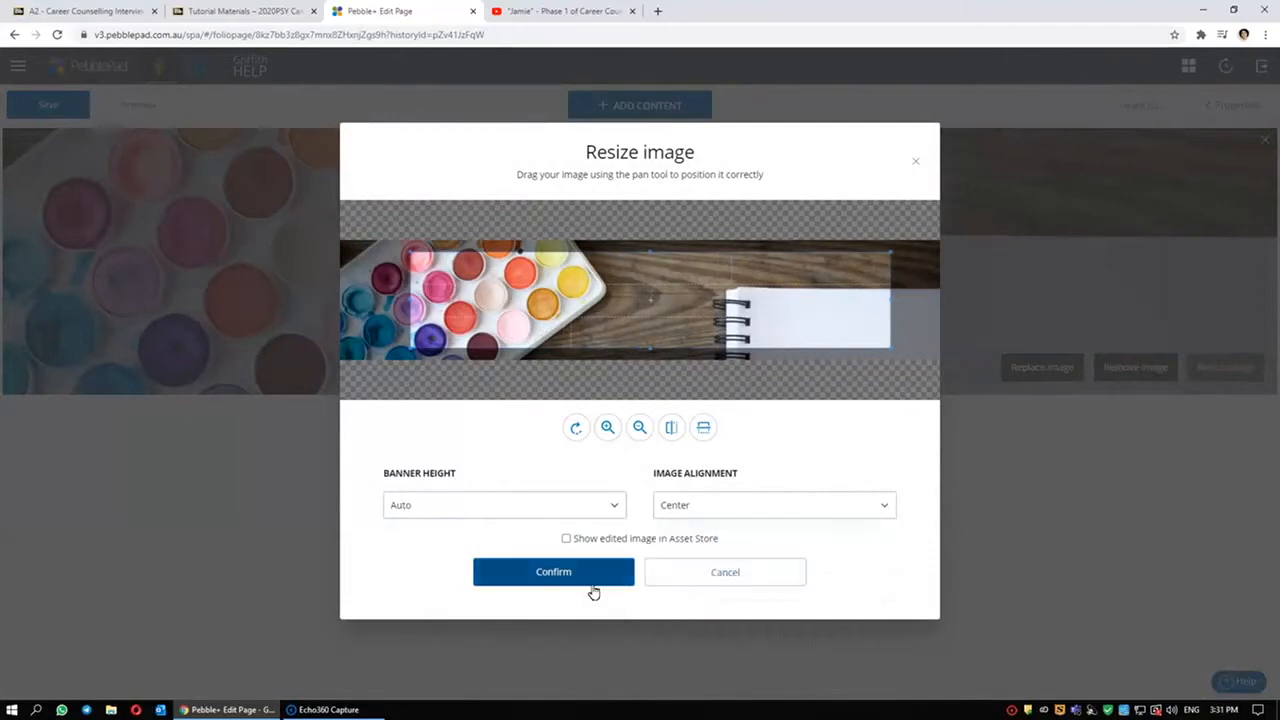
left_click(606, 578)
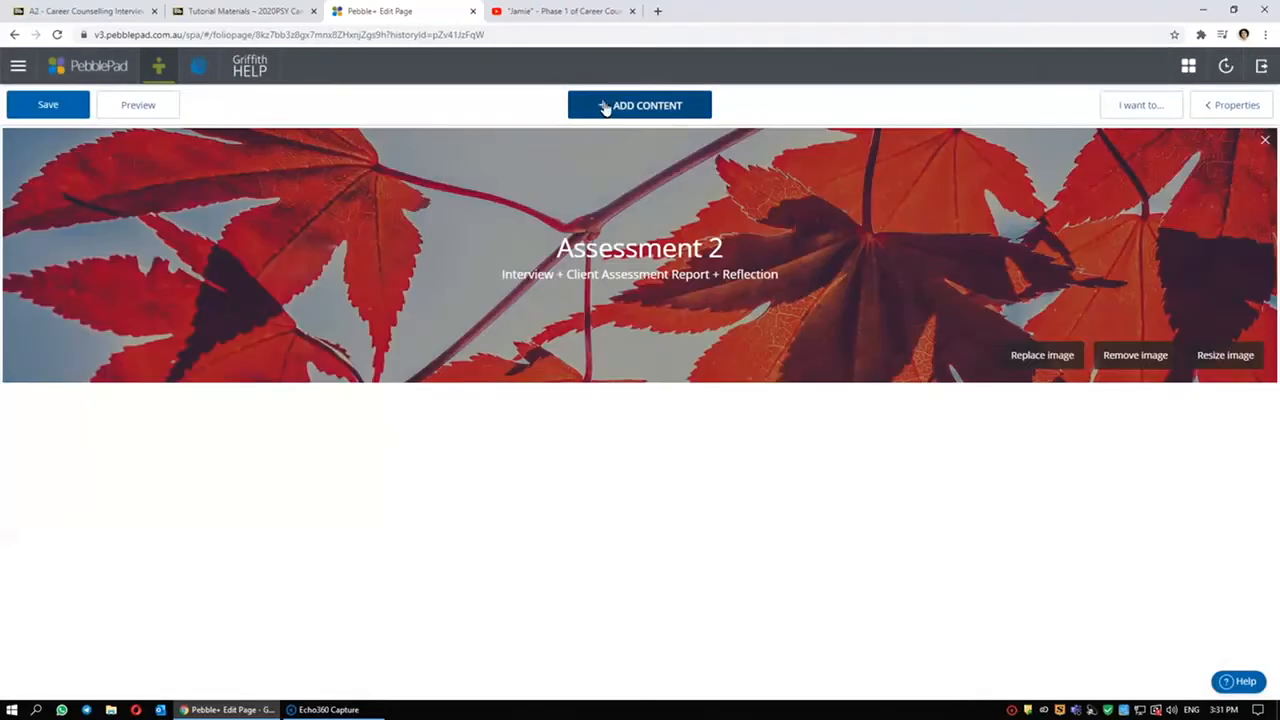
Add a video block below the banner and open the asset store from it
left_click(604, 112)
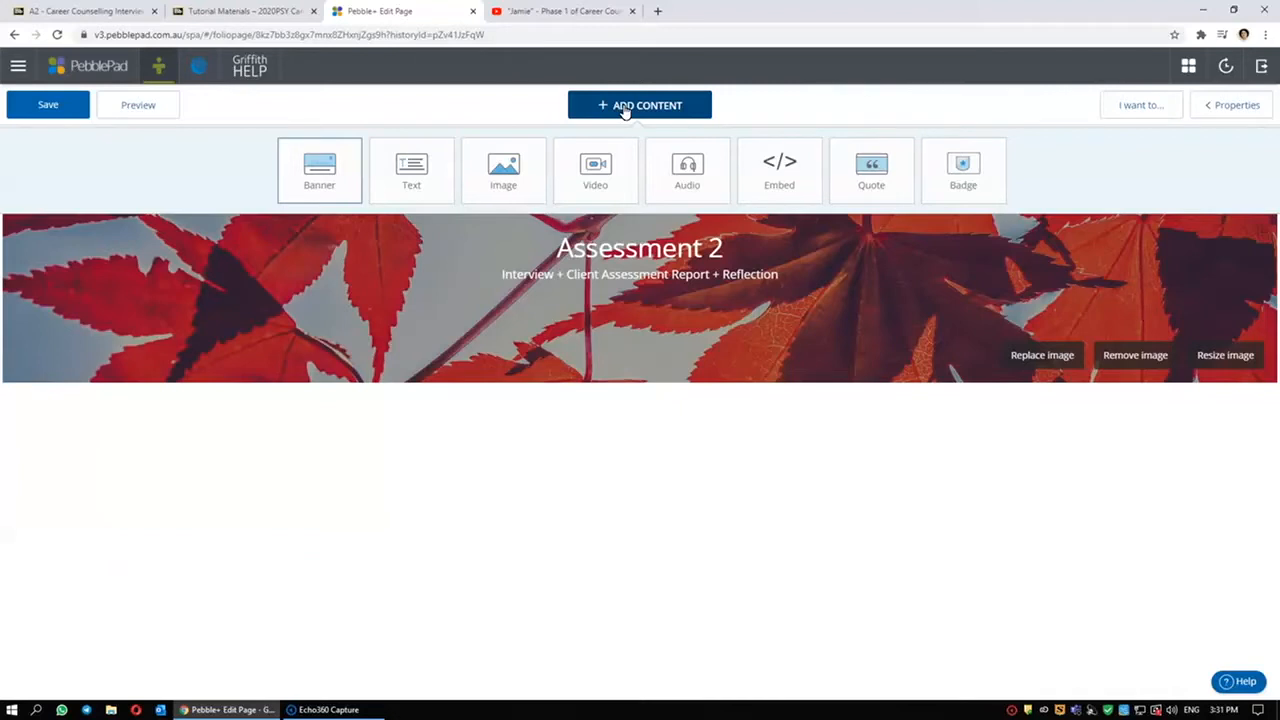
left_click(596, 176)
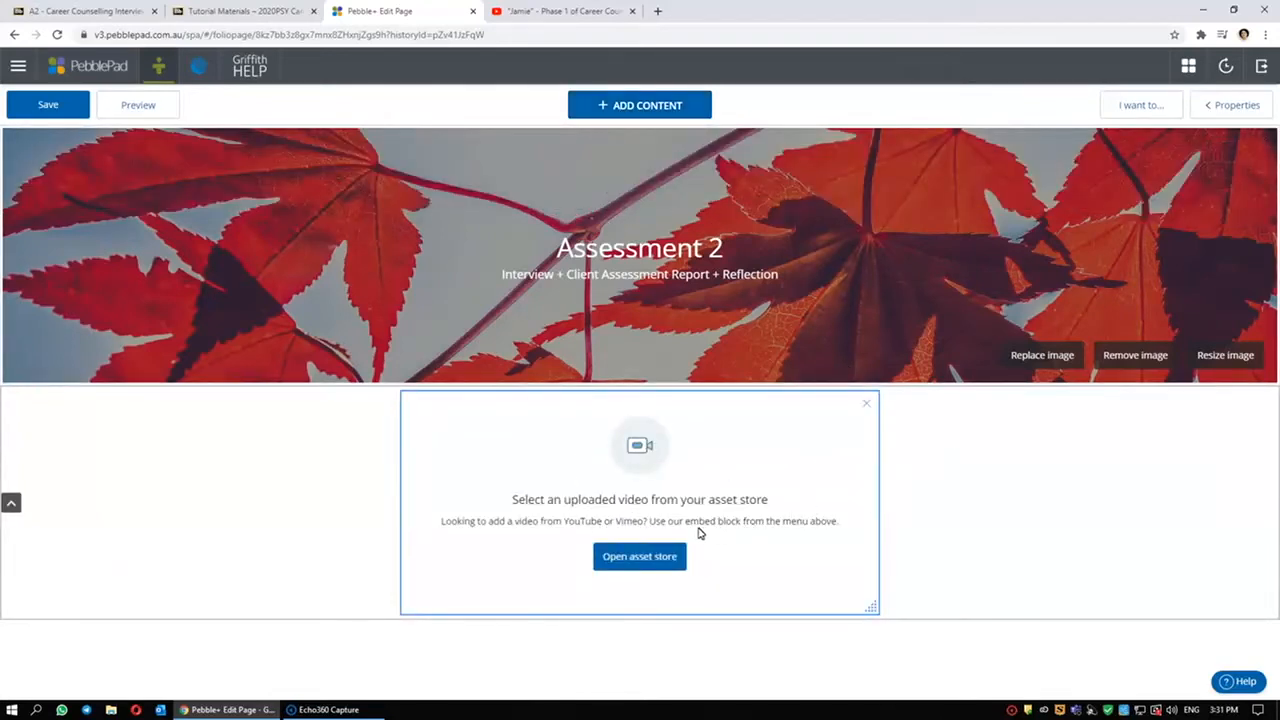
left_click(651, 563)
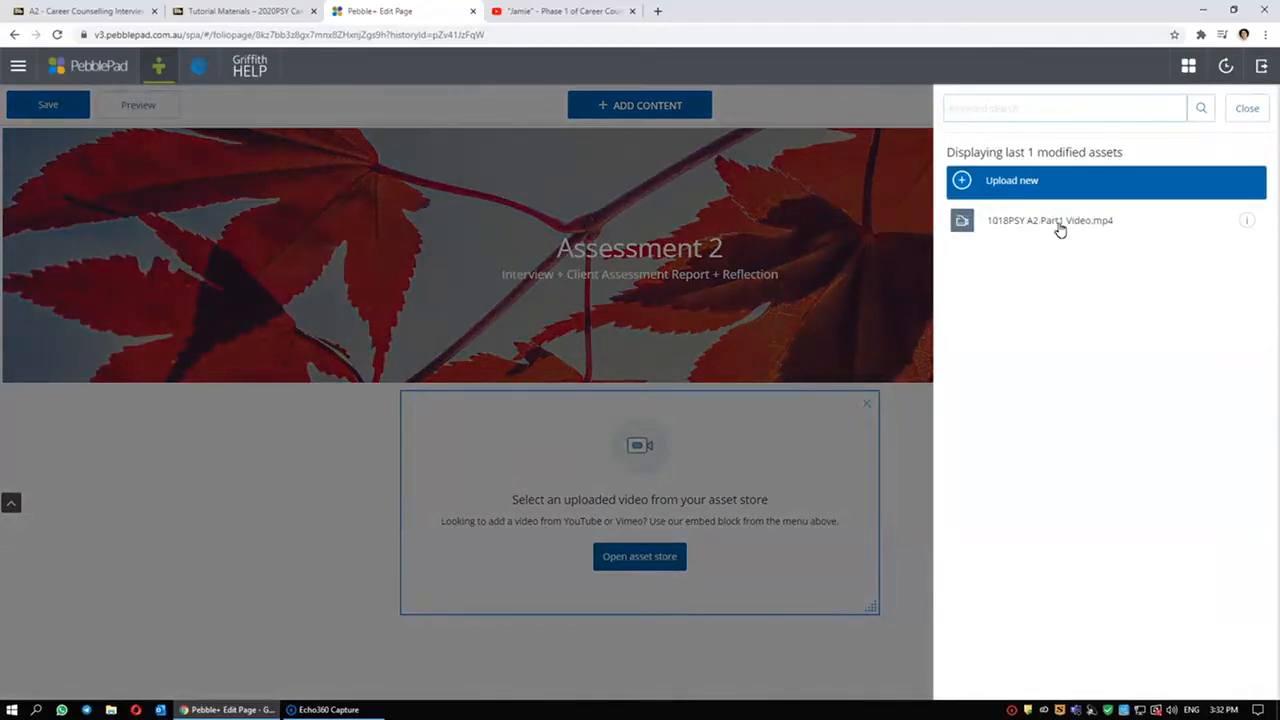
Start uploading the new file "Sample video.mov" from the Desktop folder
left_click(963, 182)
left_click(1163, 228)
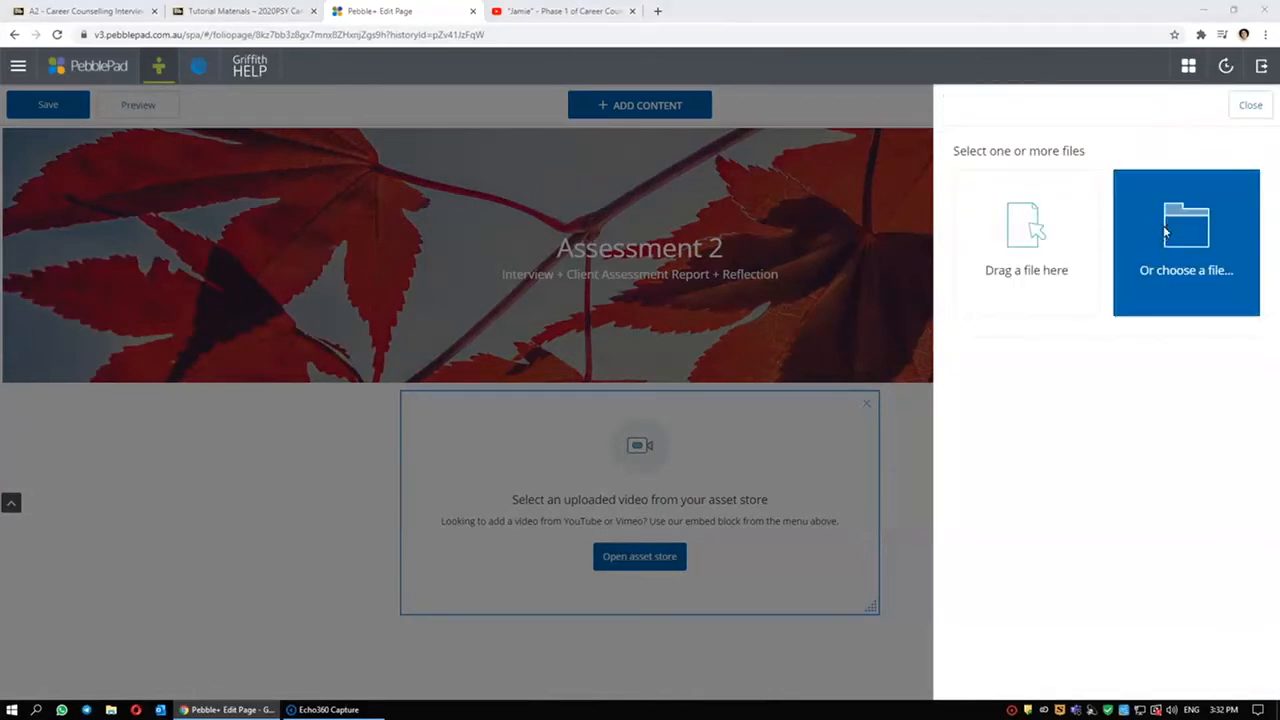
left_click(55, 232)
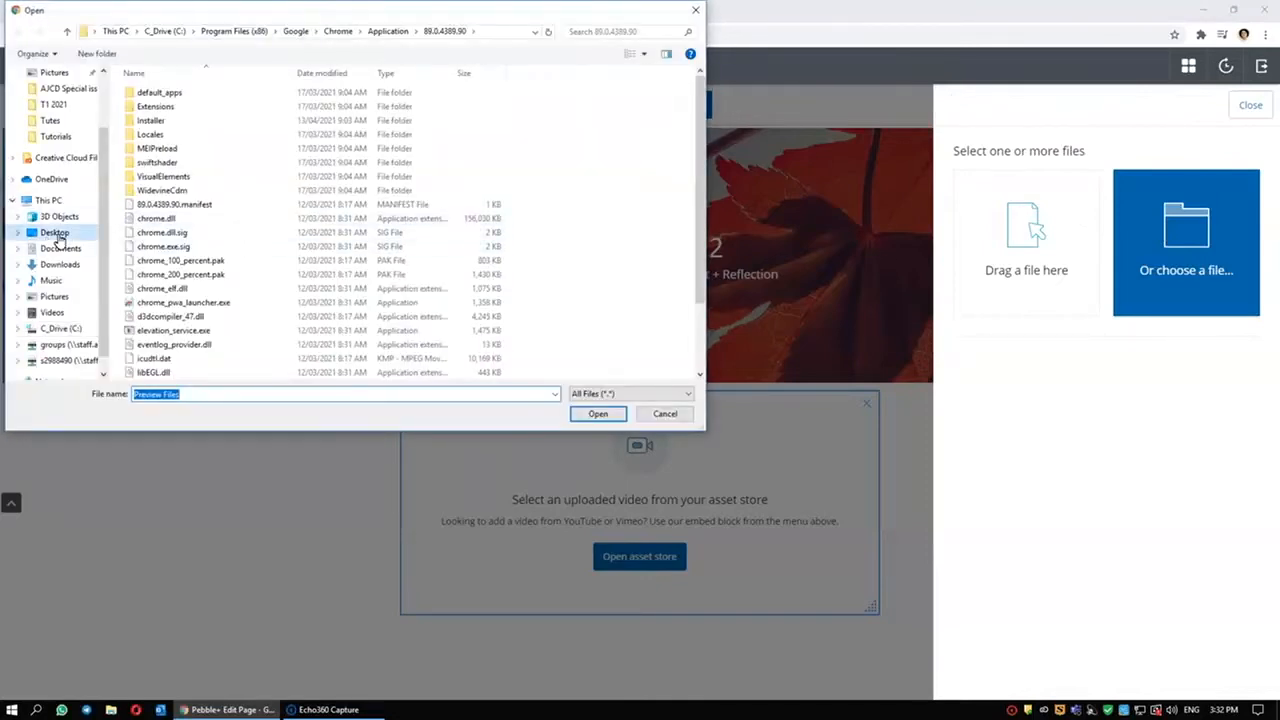
scroll(367, 287, "down", 2)
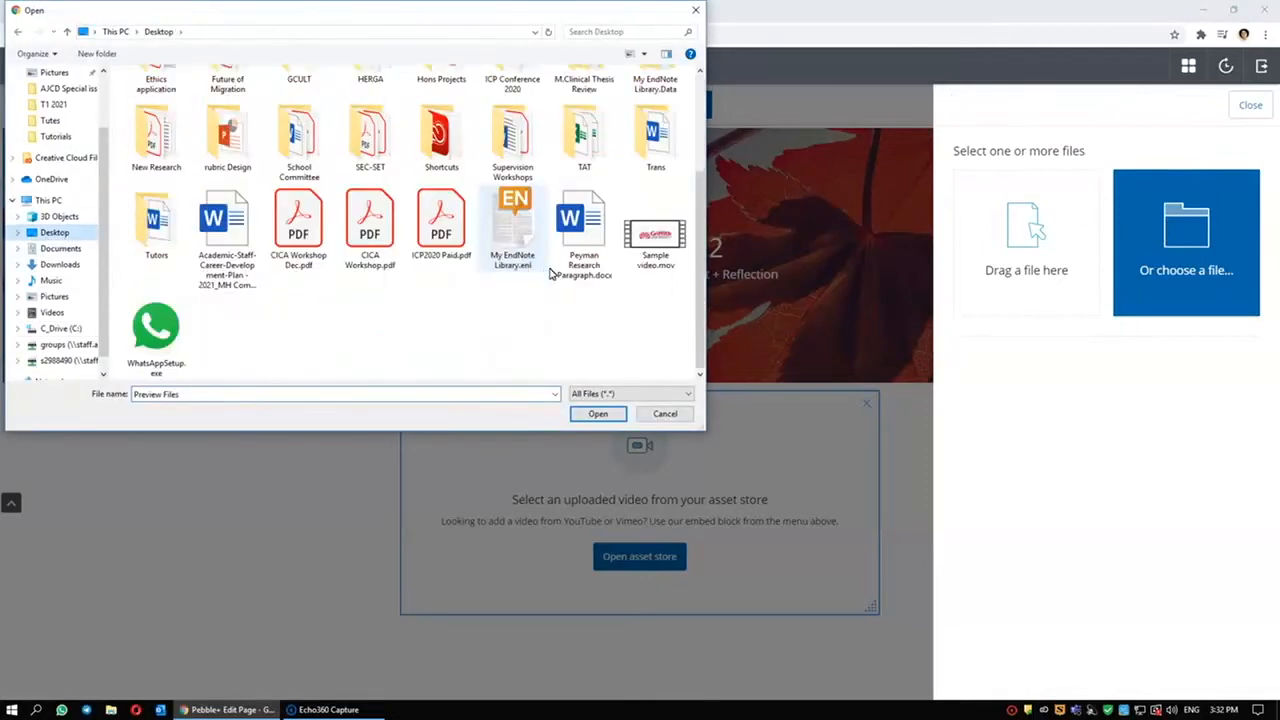
double_click(650, 238)
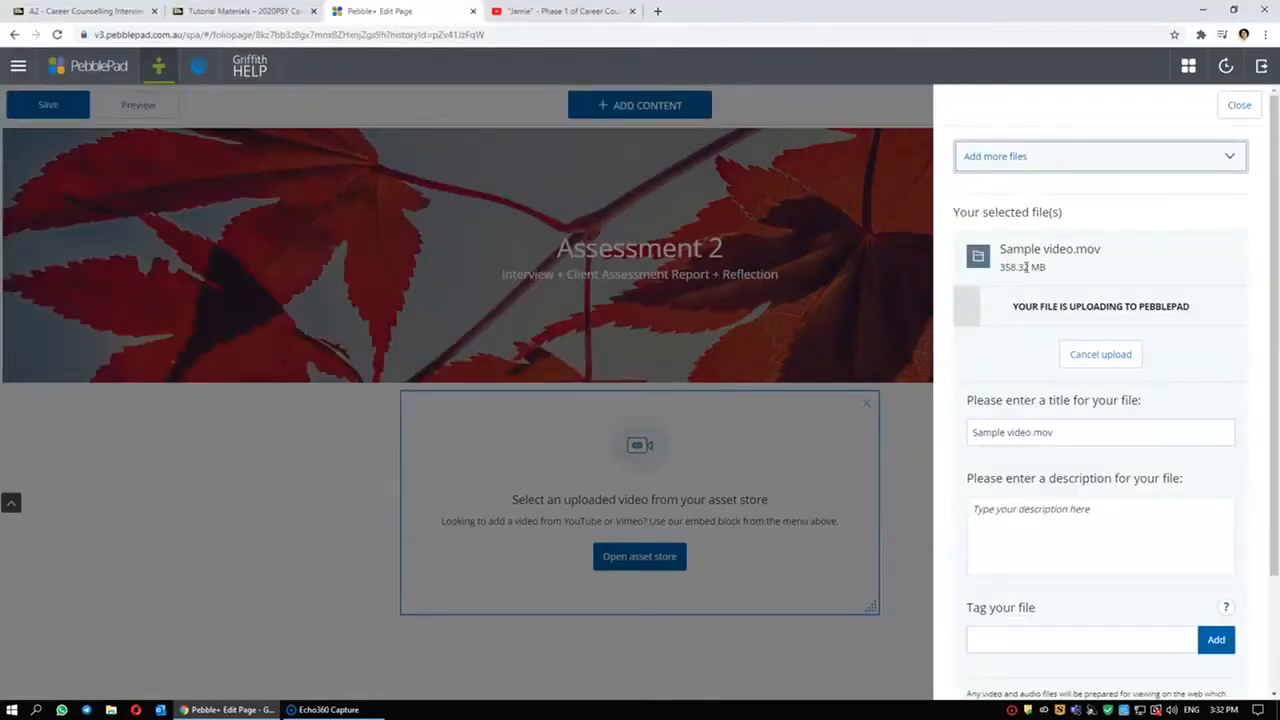
Confirm the upload of Sample video.mov into the video block and try to widen the block
scroll(1017, 360, "down", 3)
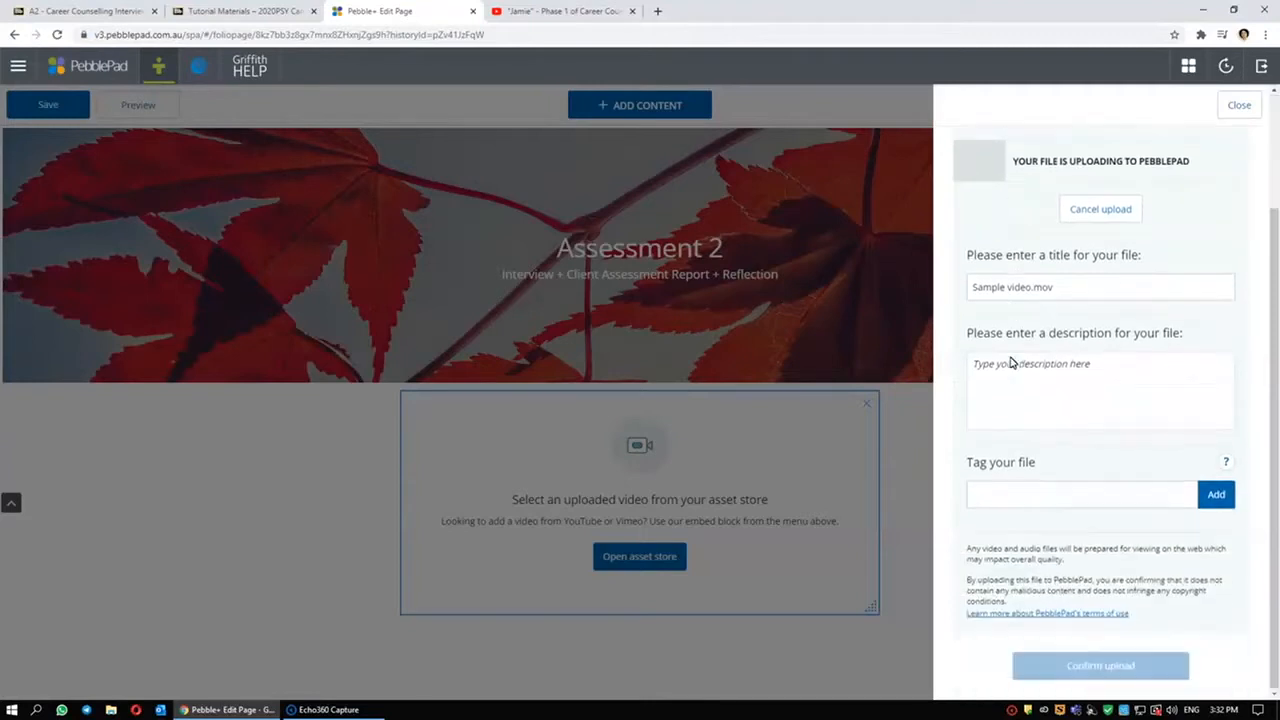
scroll(1030, 355, "up", 3)
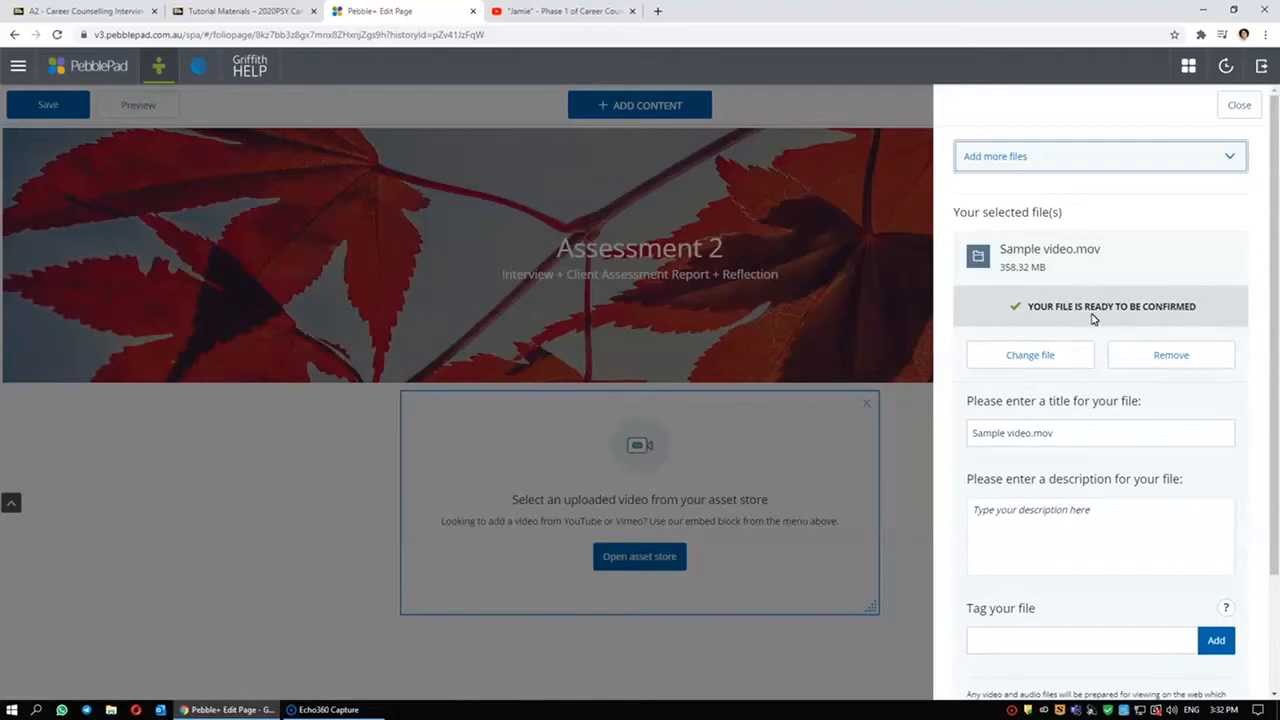
scroll(1094, 320, "down", 3)
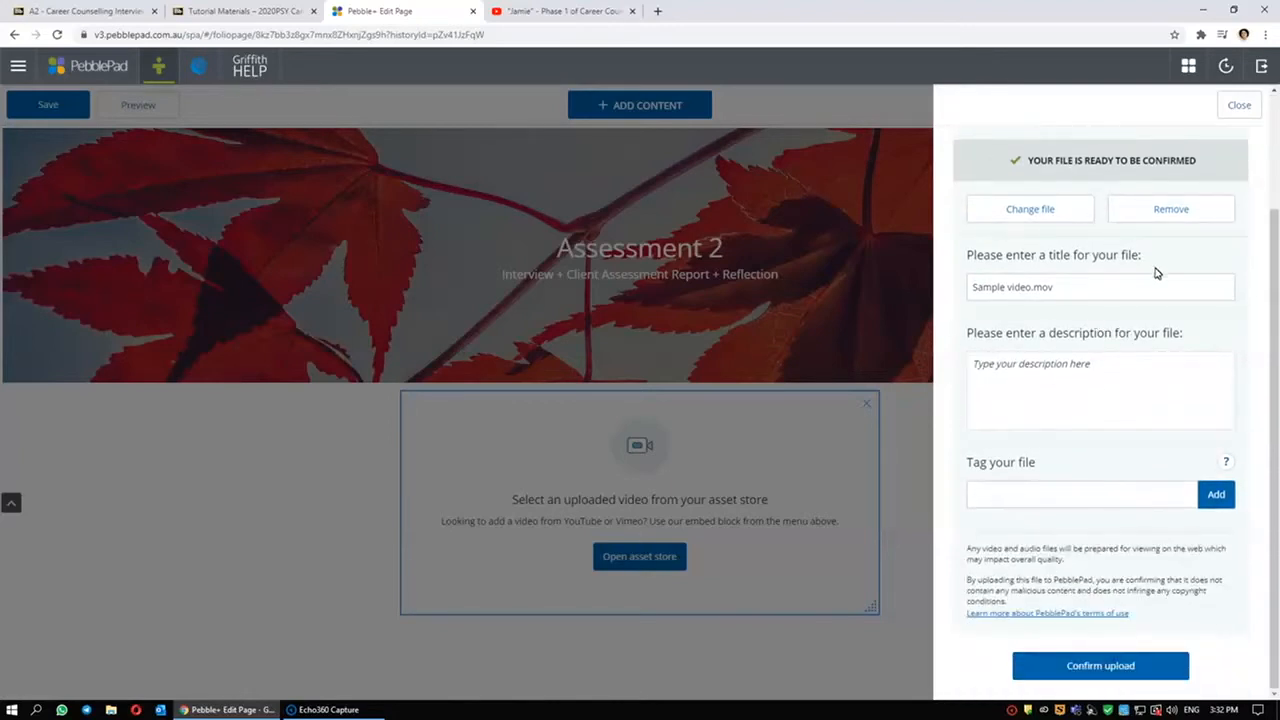
scroll(1152, 272, "up", 3)
scroll(1131, 283, "down", 3)
left_click(1131, 667)
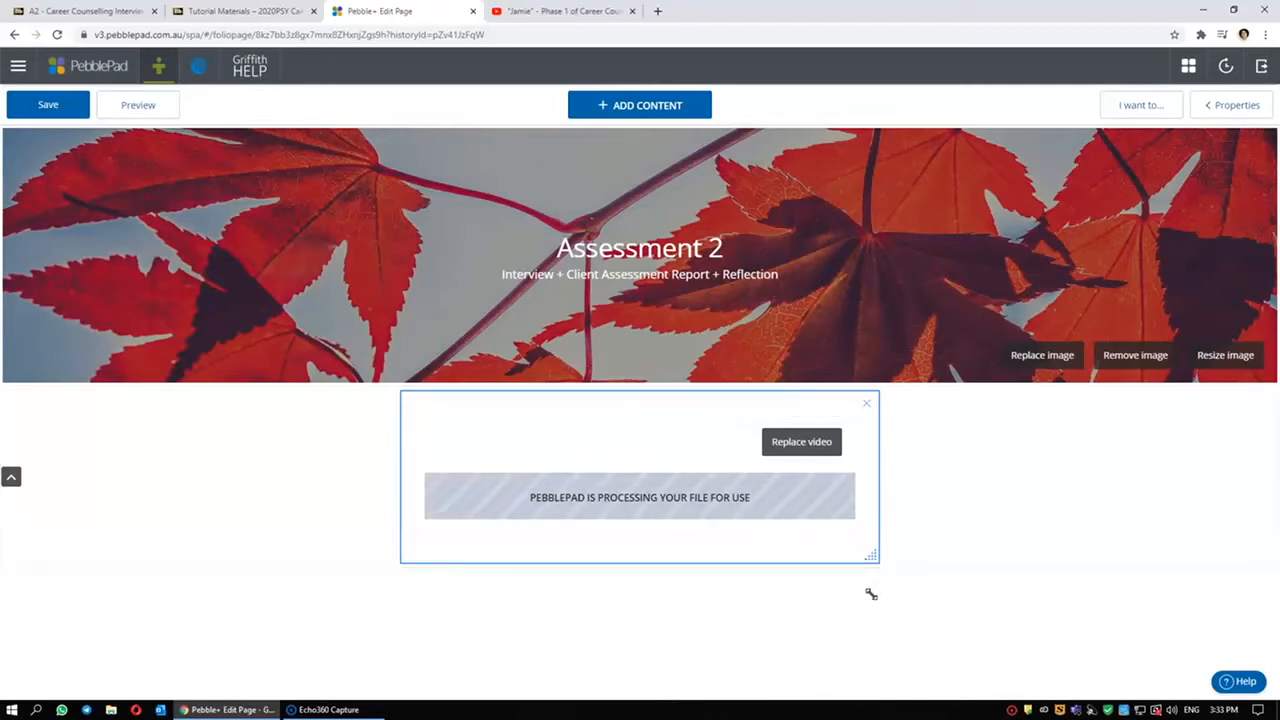
left_click_drag(874, 556, 968, 557)
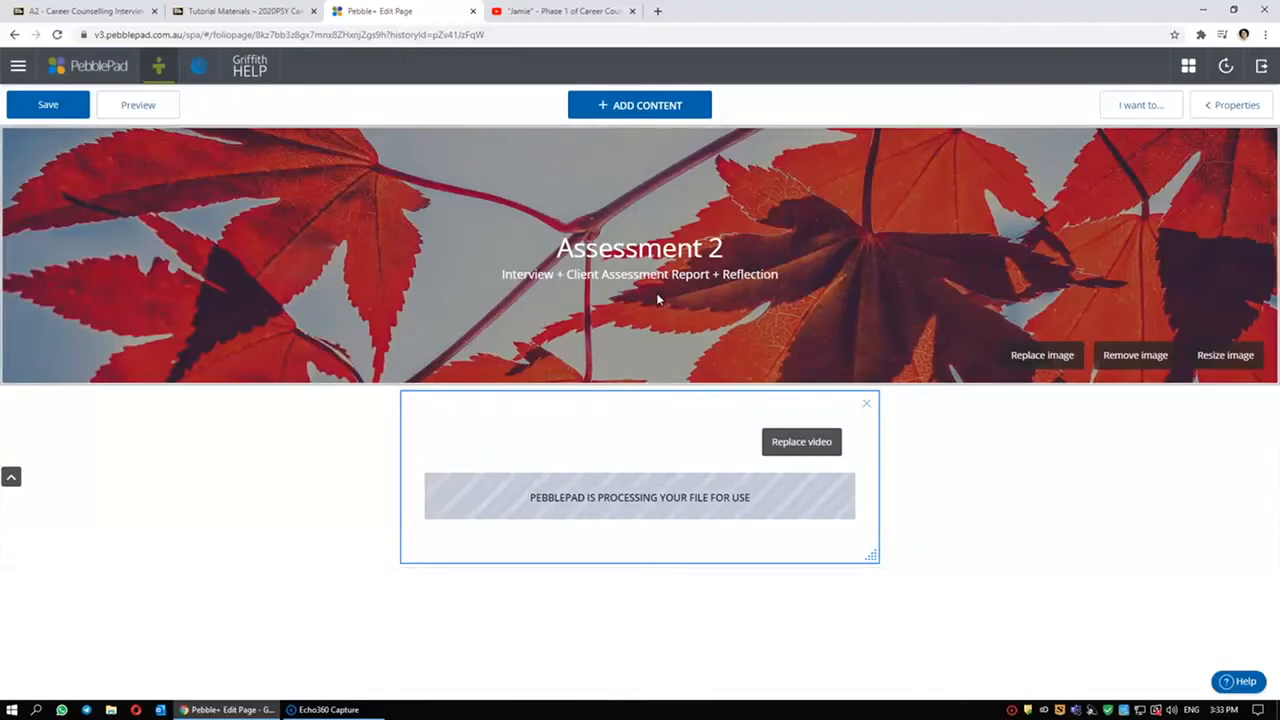
Switch to the YouTube page with the Phase 1 career counselling video and copy its full web address
left_click(562, 8)
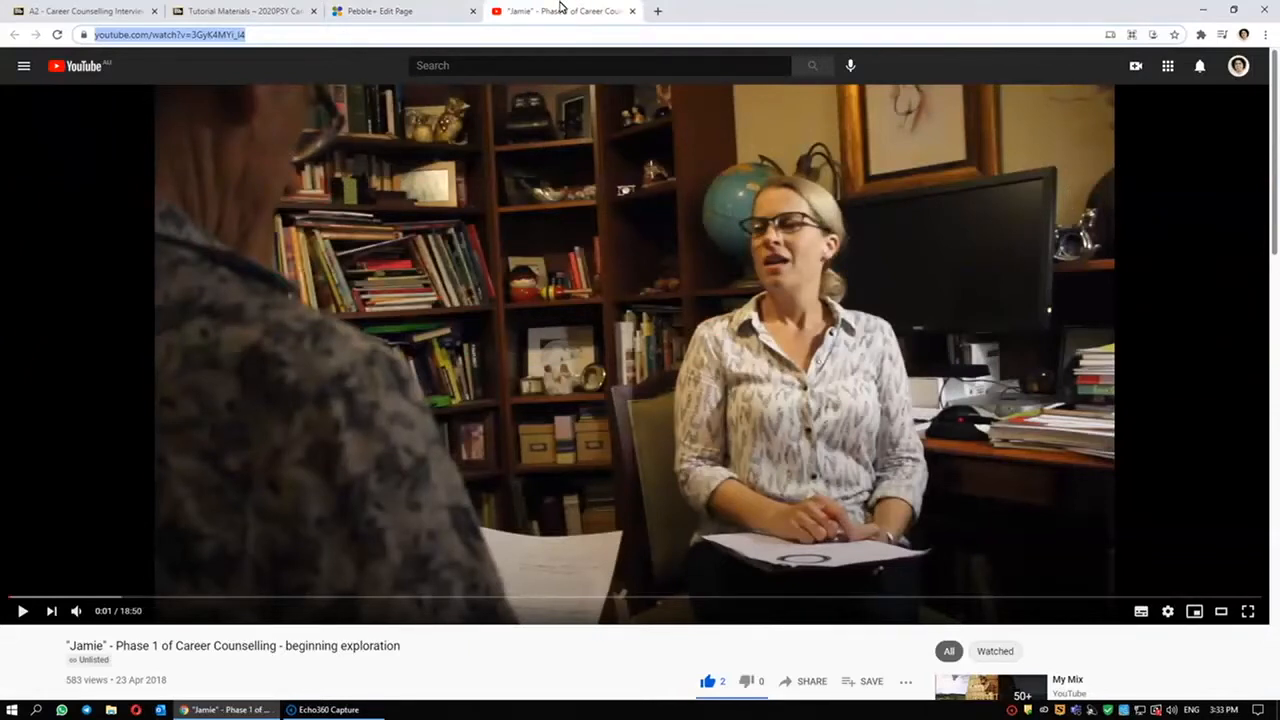
left_click(555, 34)
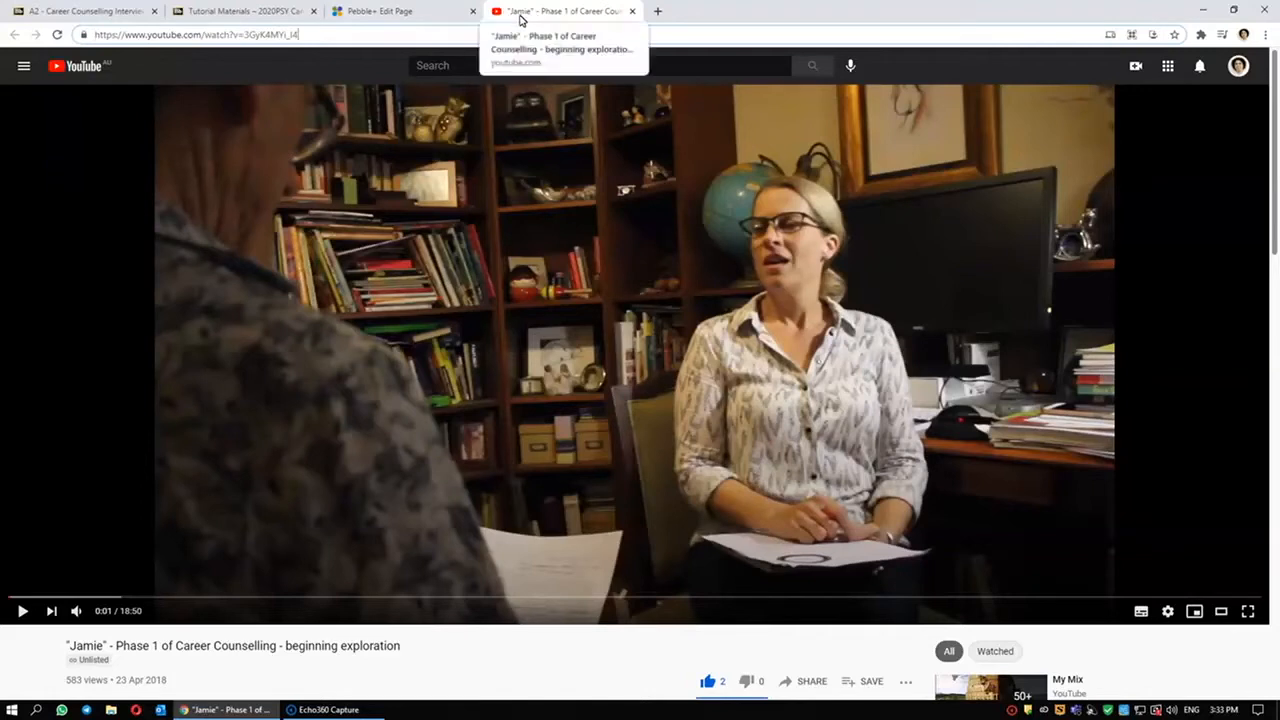
triple_click(285, 36)
right_click(281, 38)
left_click(316, 131)
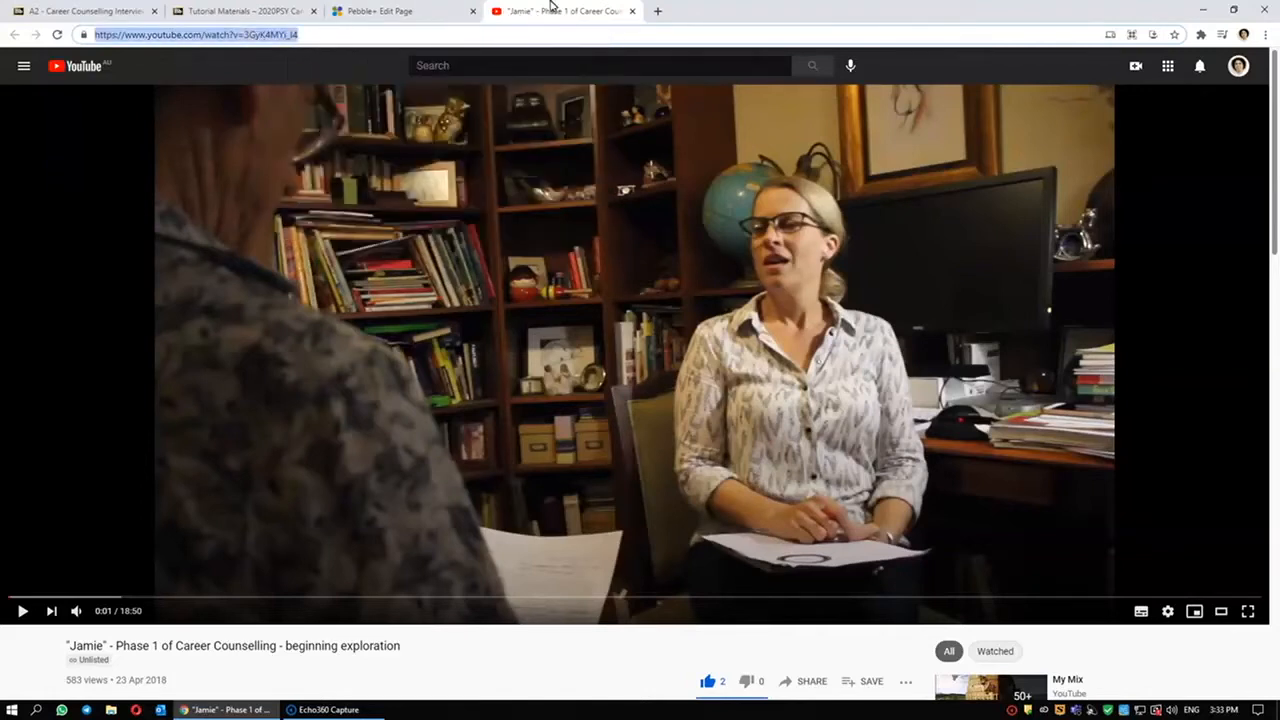
Switch back to the PebblePad page and embed the copied YouTube link in a new embed block below the uploaded video
left_click(397, 11)
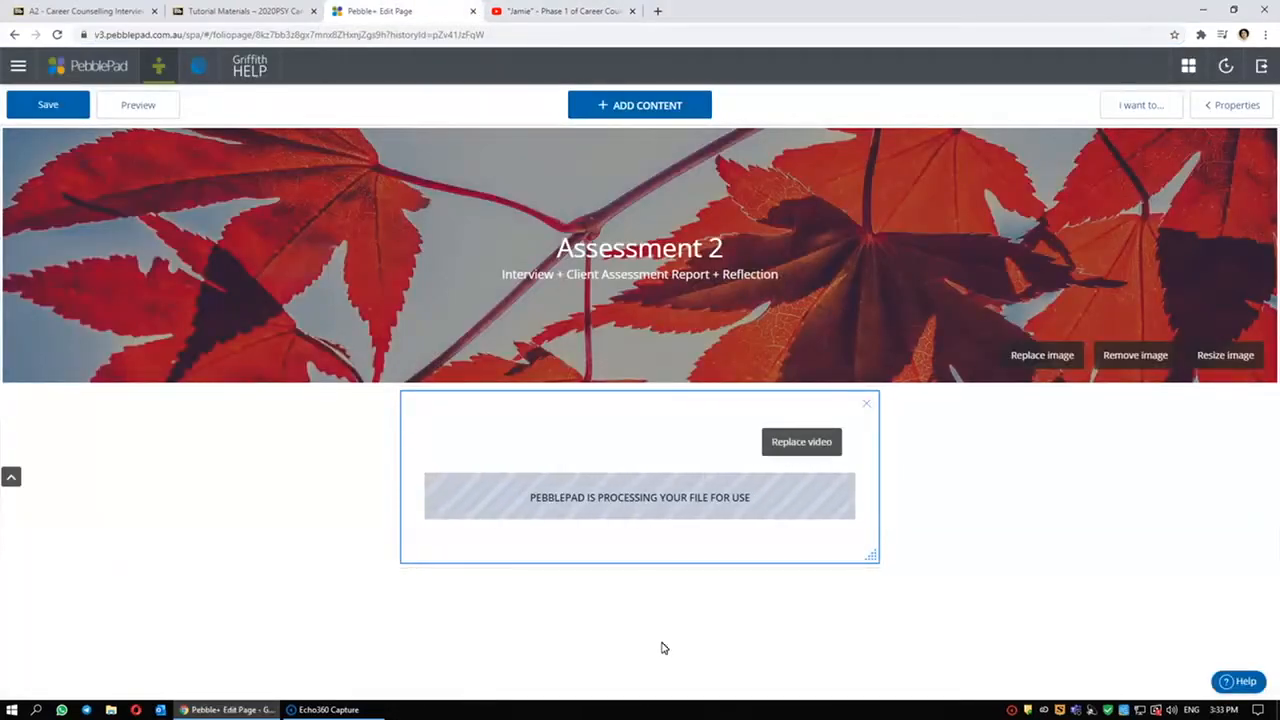
left_click(649, 112)
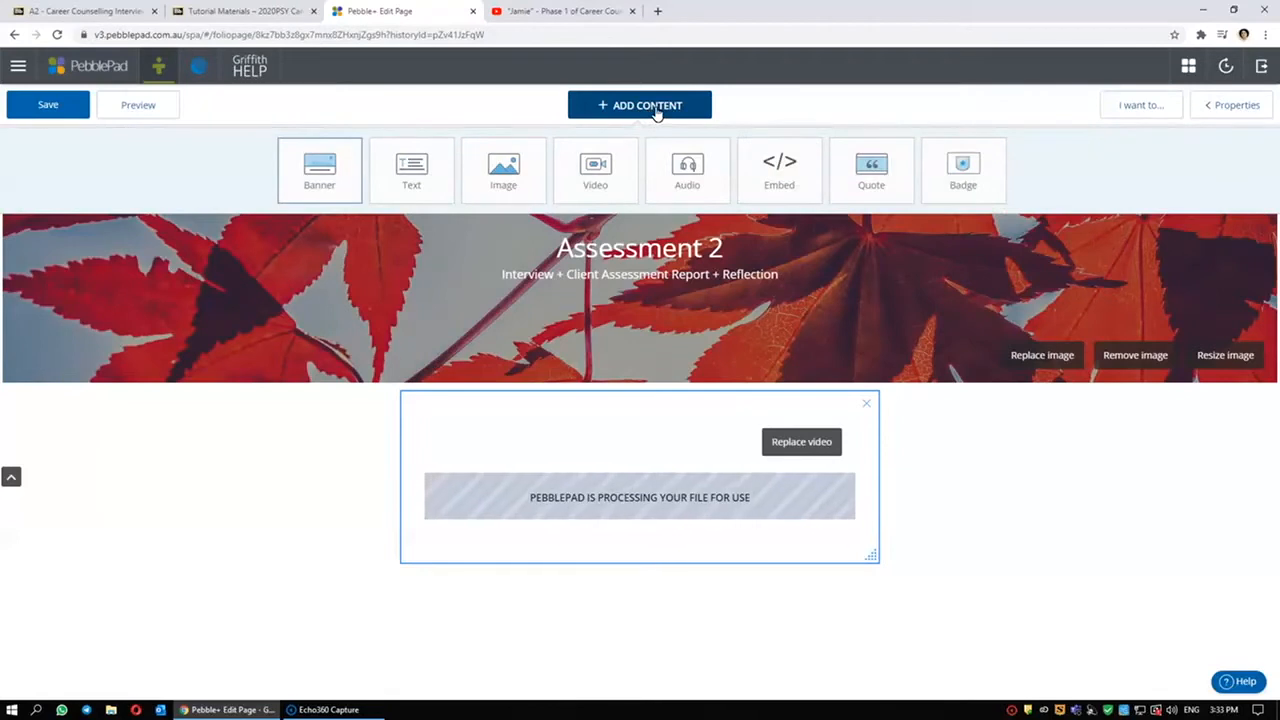
left_click(772, 170)
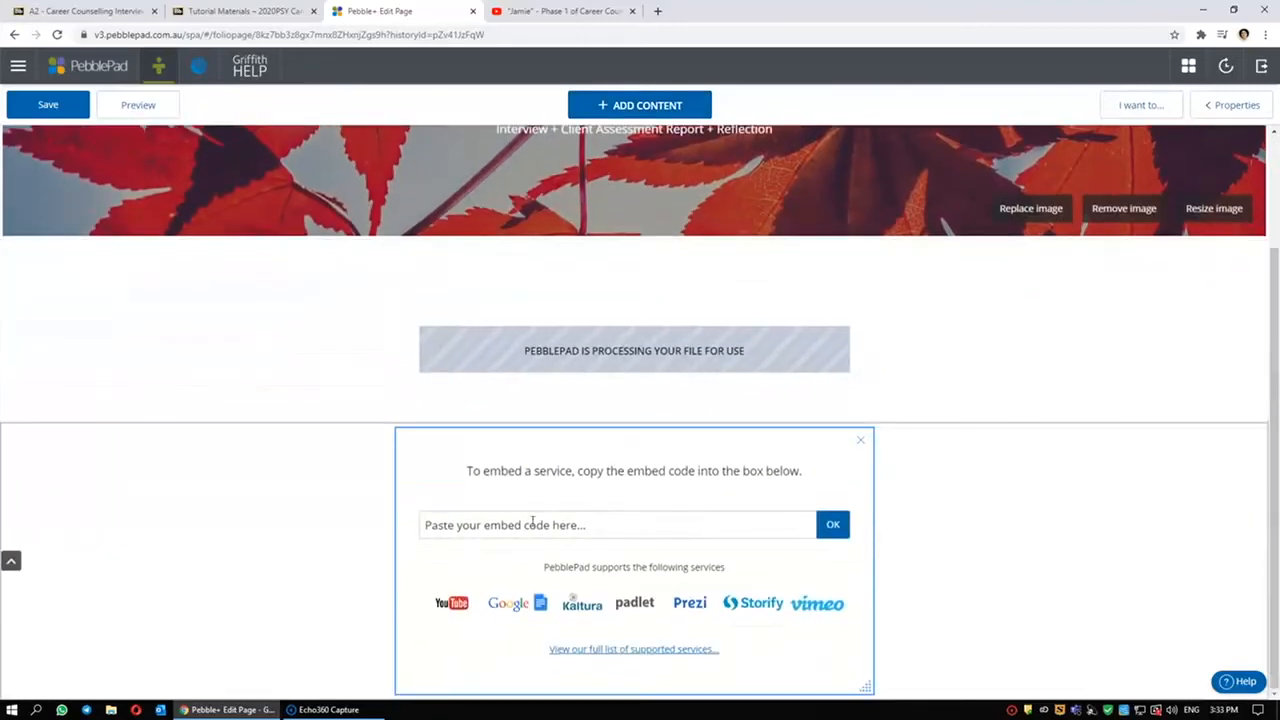
left_click(526, 525)
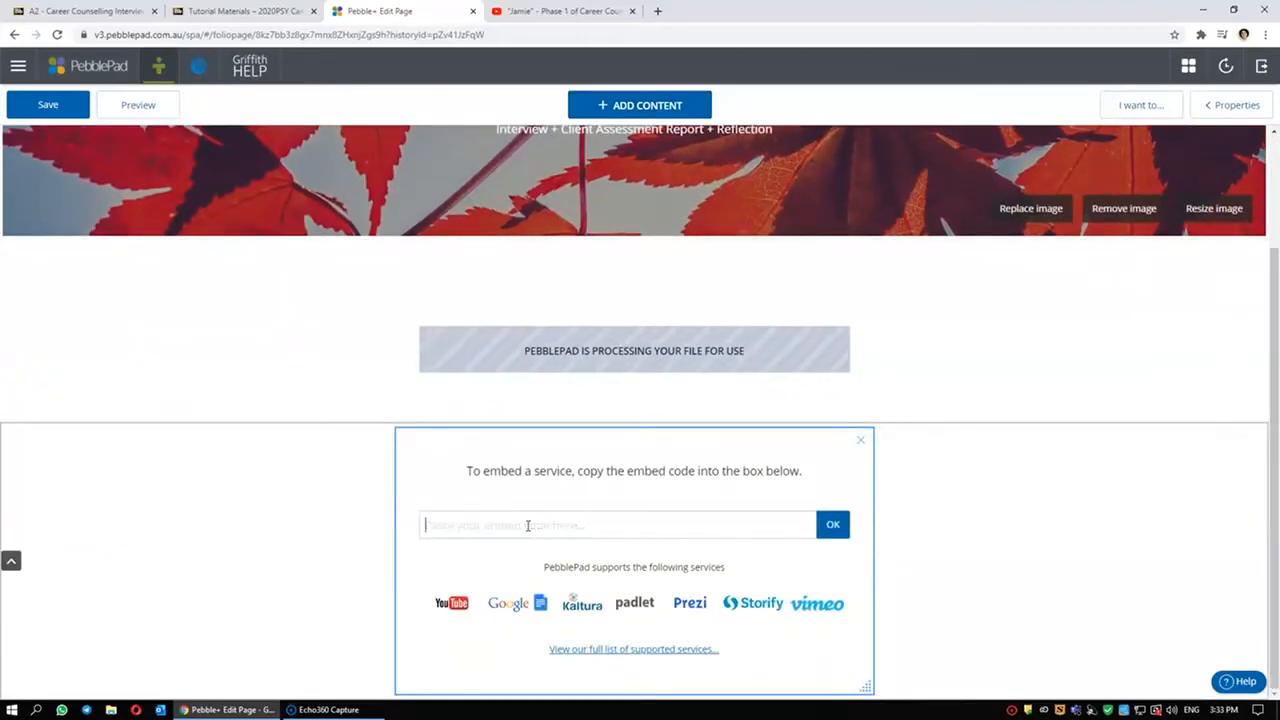
right_click(528, 530)
left_click(597, 430)
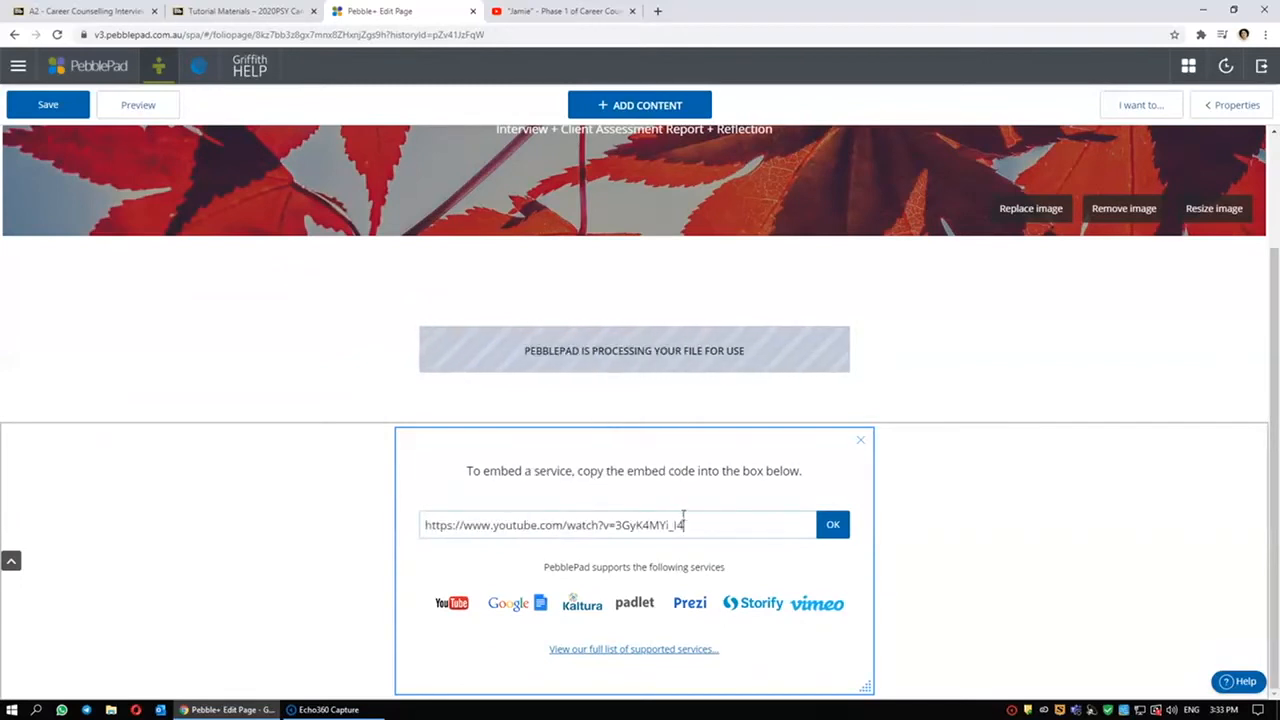
left_click(836, 529)
left_click(835, 528)
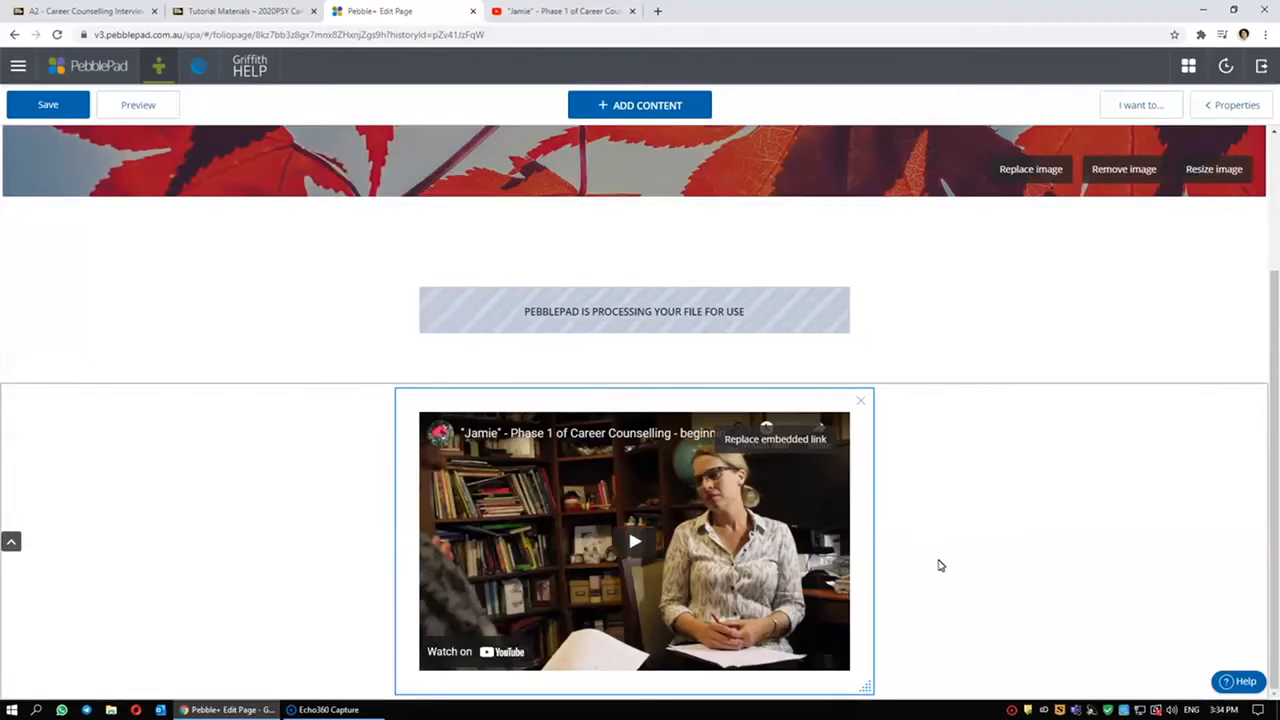
Add a text block below the YouTube video and enter the heading "Client Assessment Report"
scroll(957, 486, "up", 2)
scroll(957, 486, "down", 2)
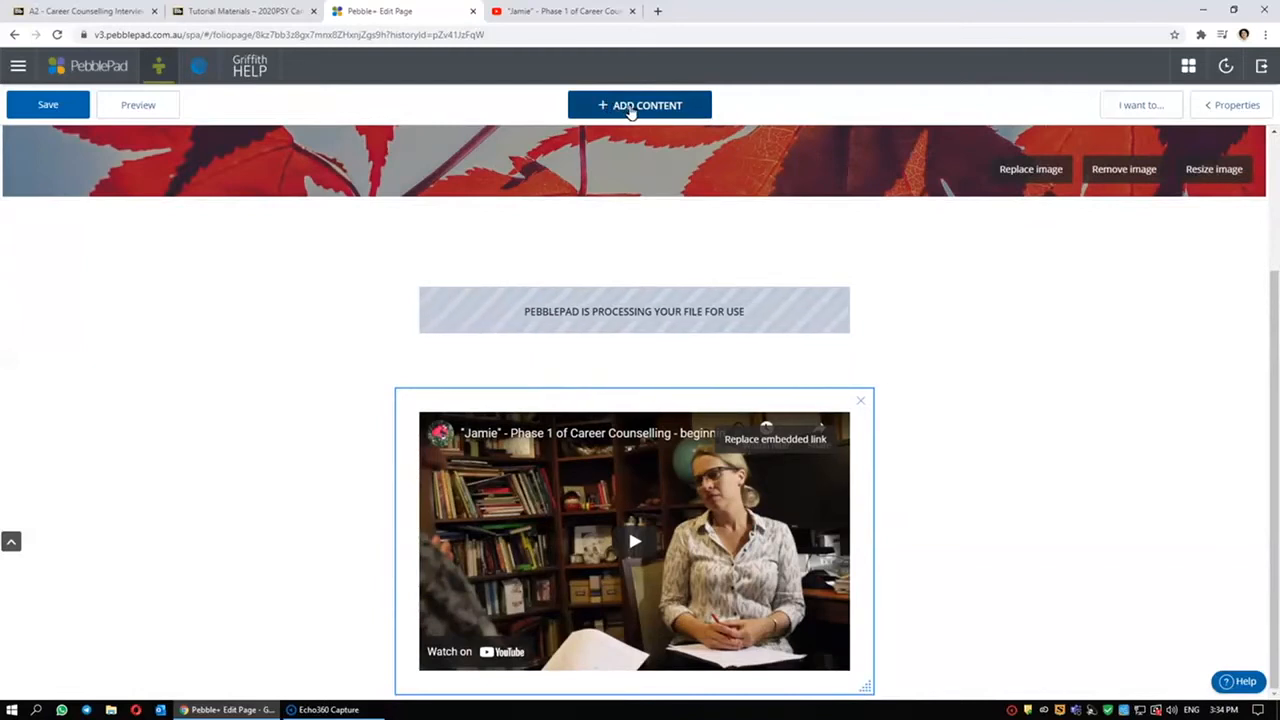
left_click(630, 110)
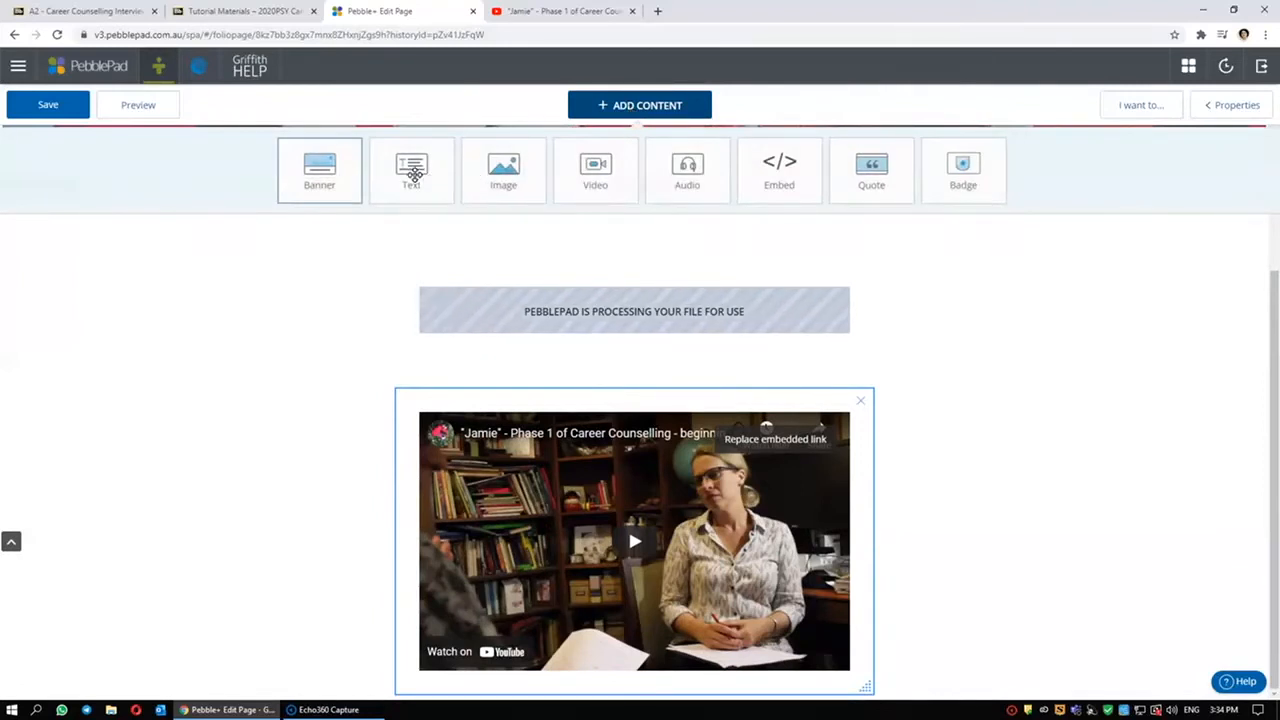
left_click(412, 172)
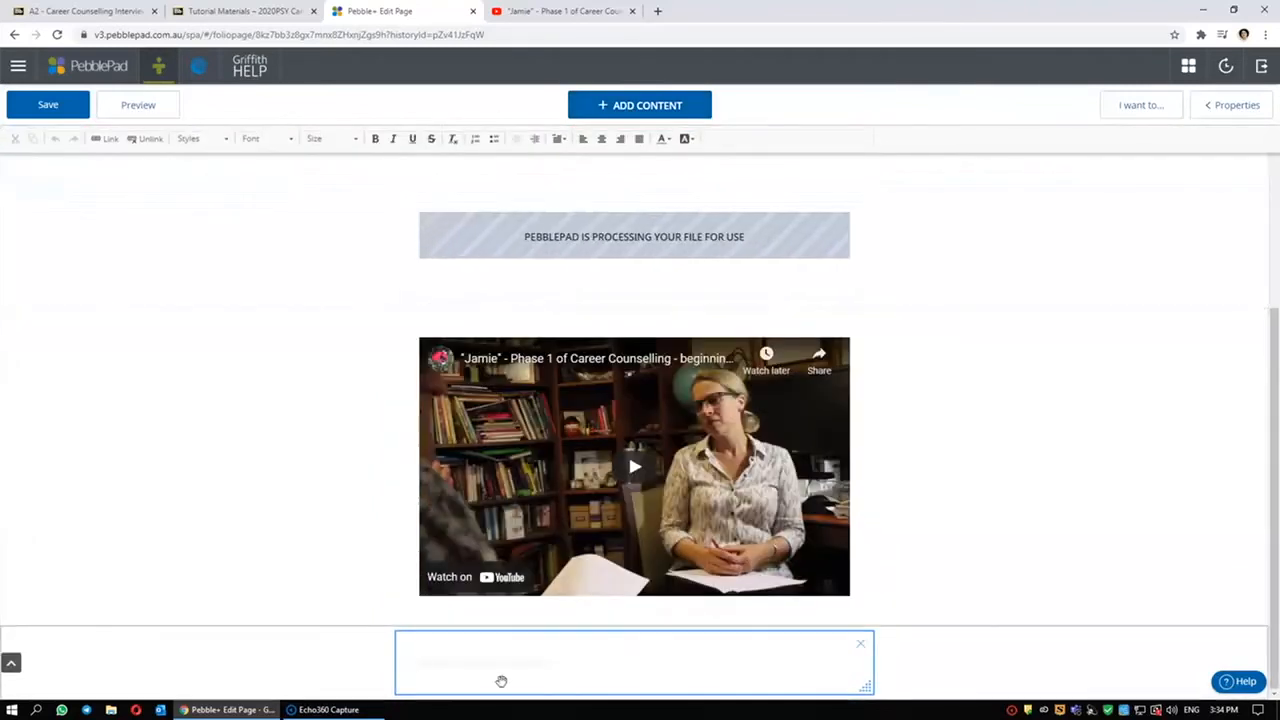
type("Client Assessment Repo")
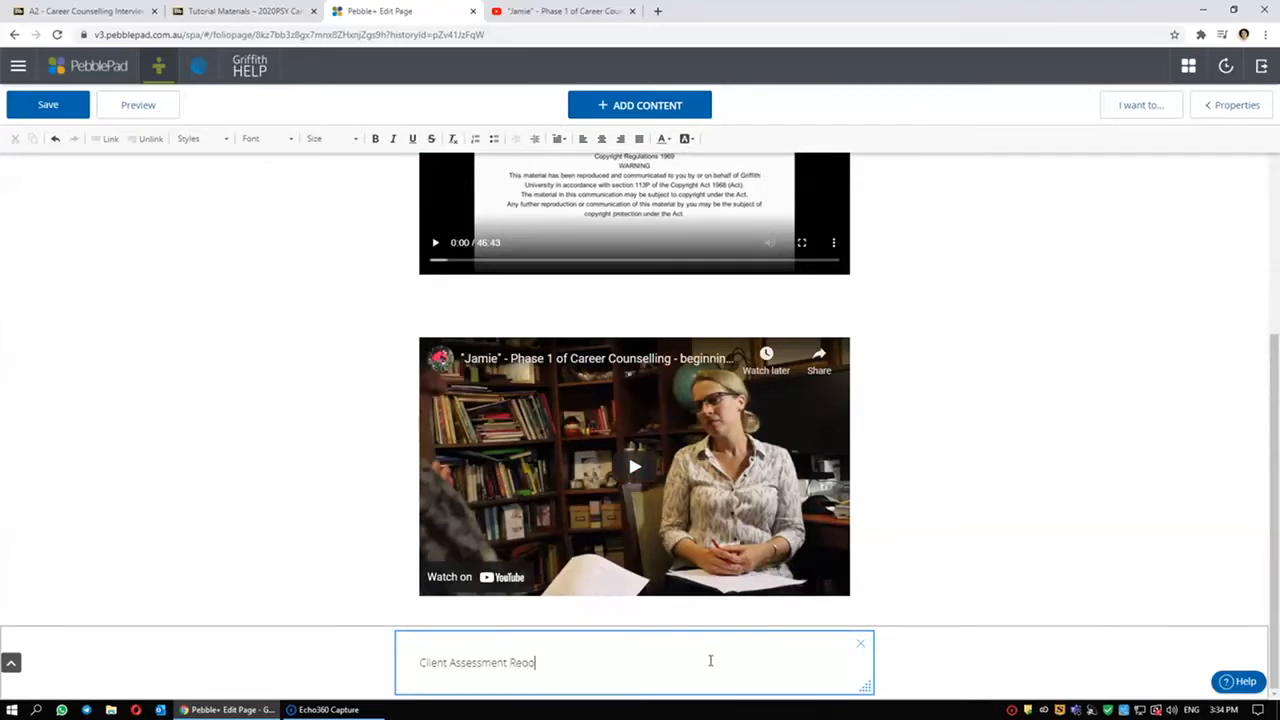
Make the Client Assessment Report heading bold and set its font size to 24
left_click_drag(557, 661, 418, 662)
left_click(372, 140)
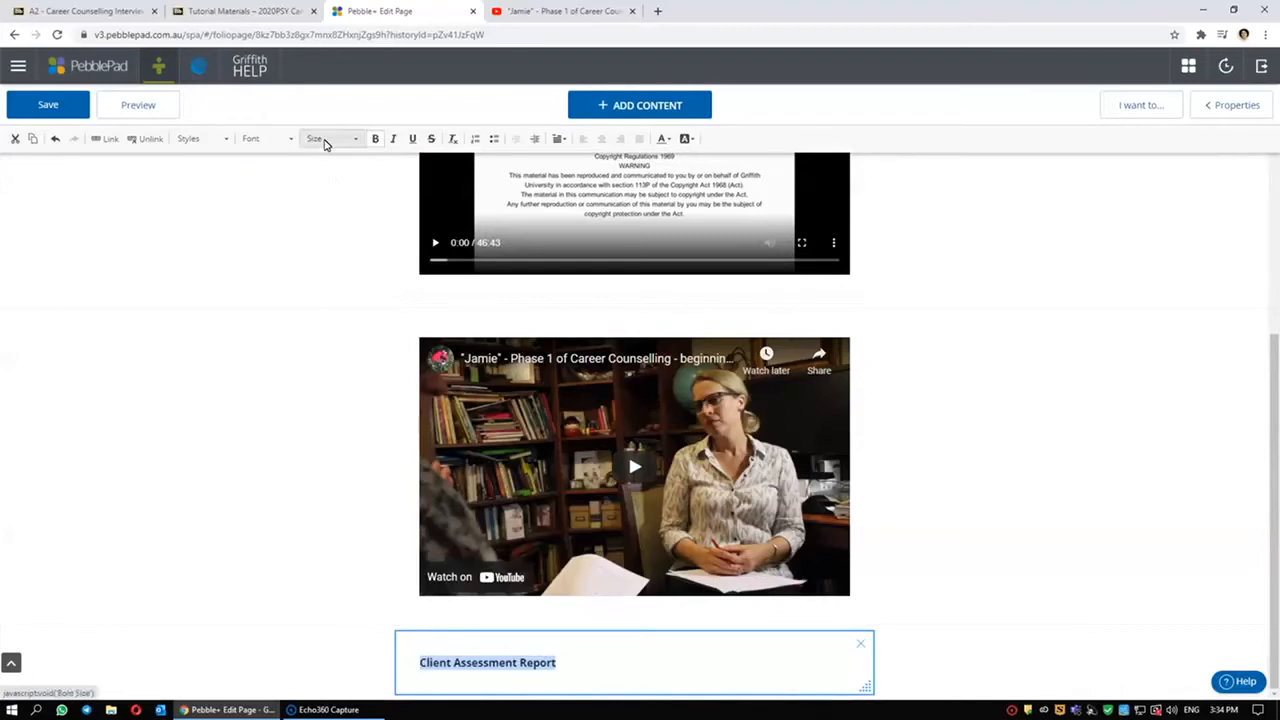
left_click(330, 139)
scroll(345, 225, "down", 5)
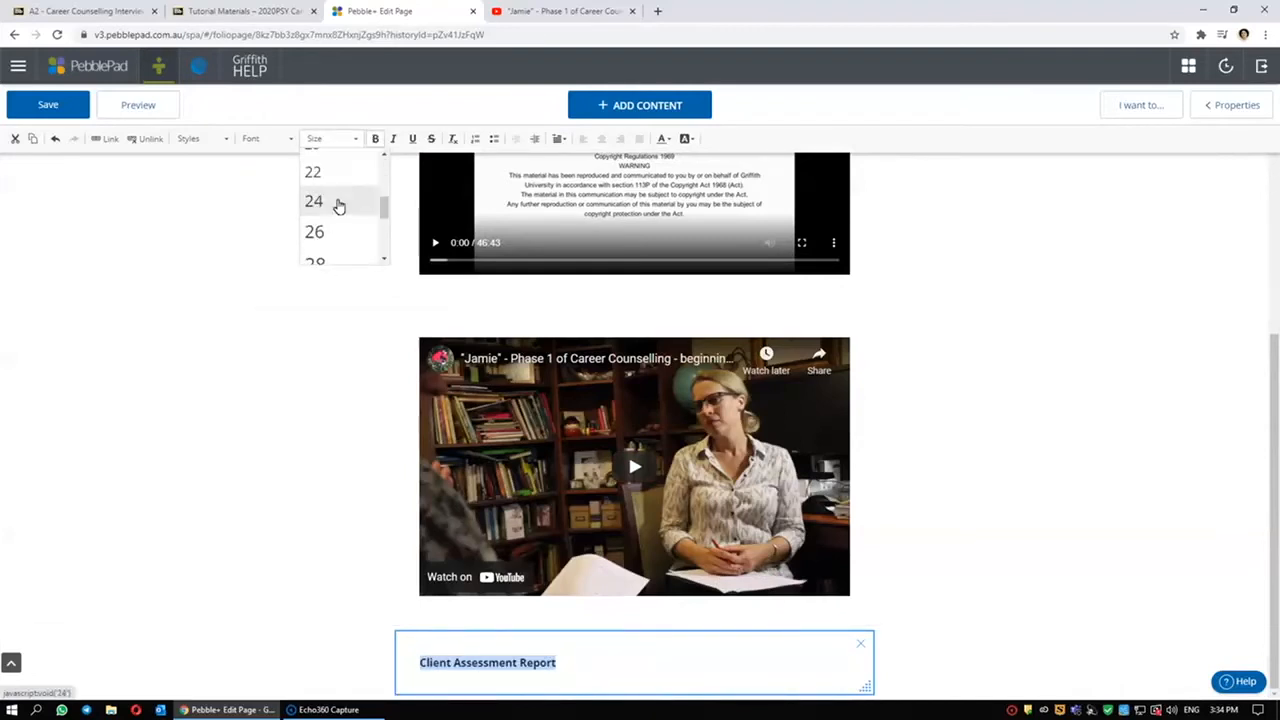
left_click(338, 203)
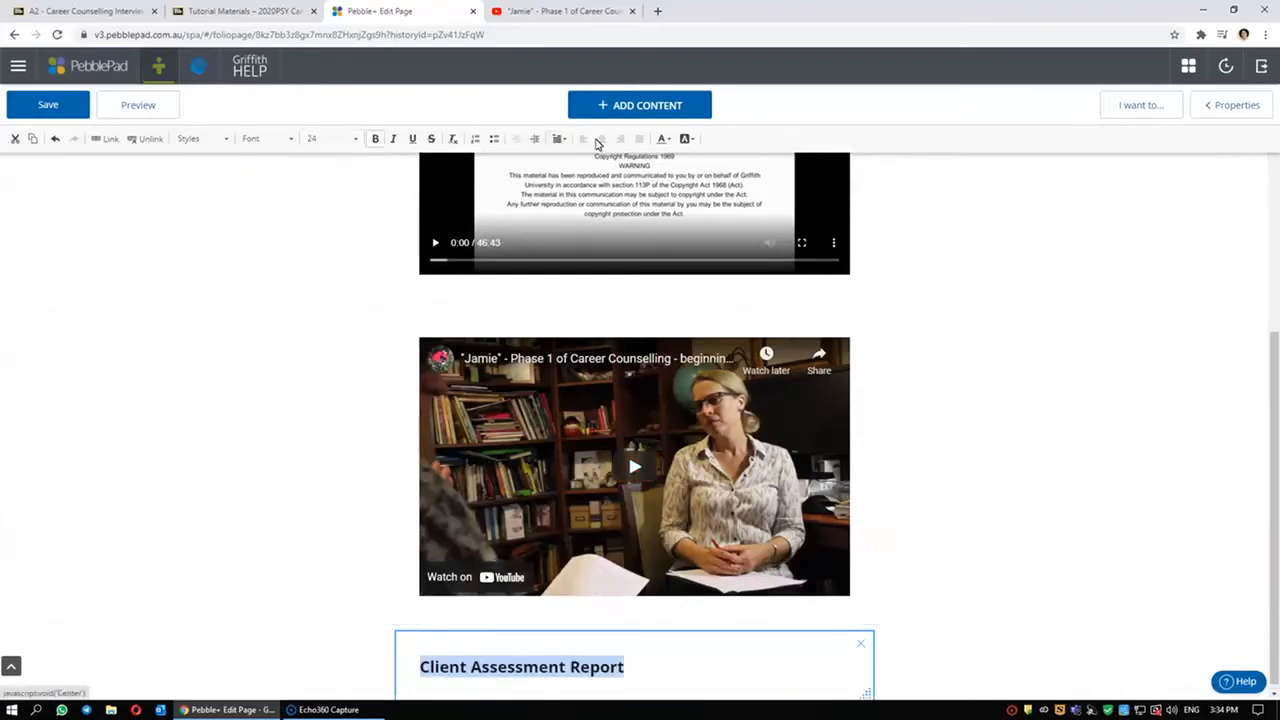
Add the placeholder line "saa" under the Client Assessment Report heading and give it a much smaller, non-bold font
left_click(635, 667)
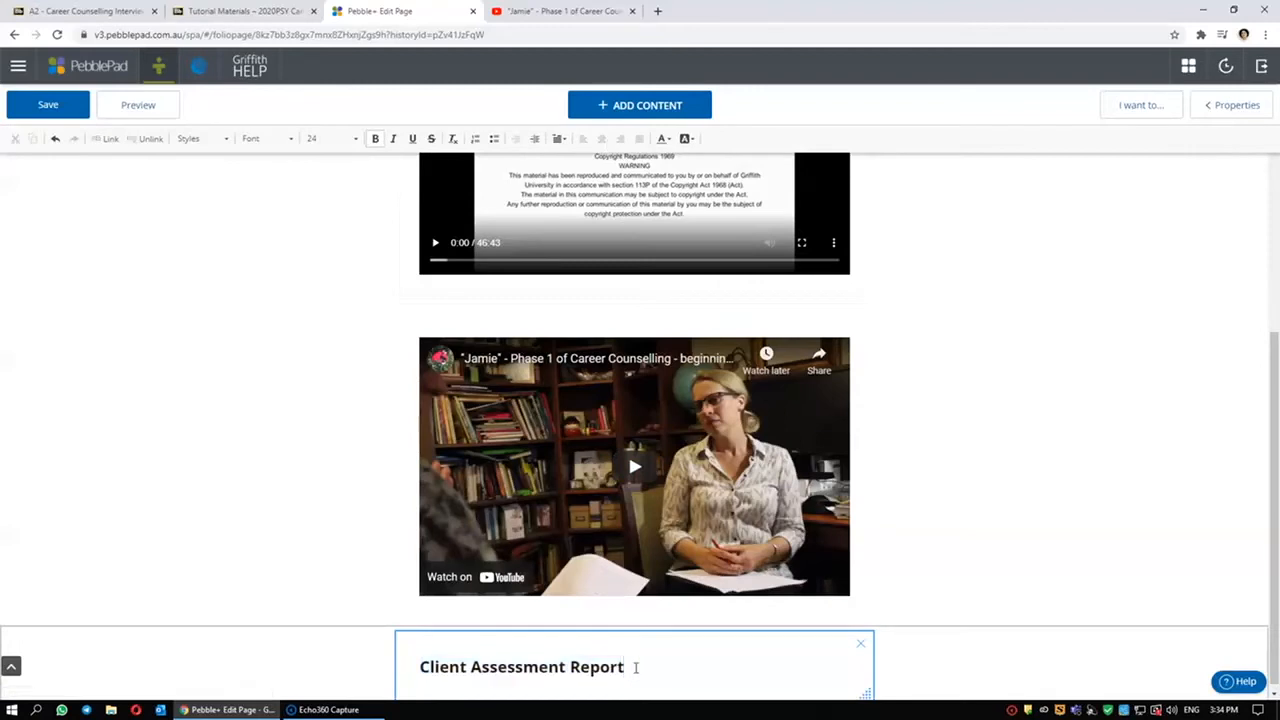
key("Return")
type("saas")
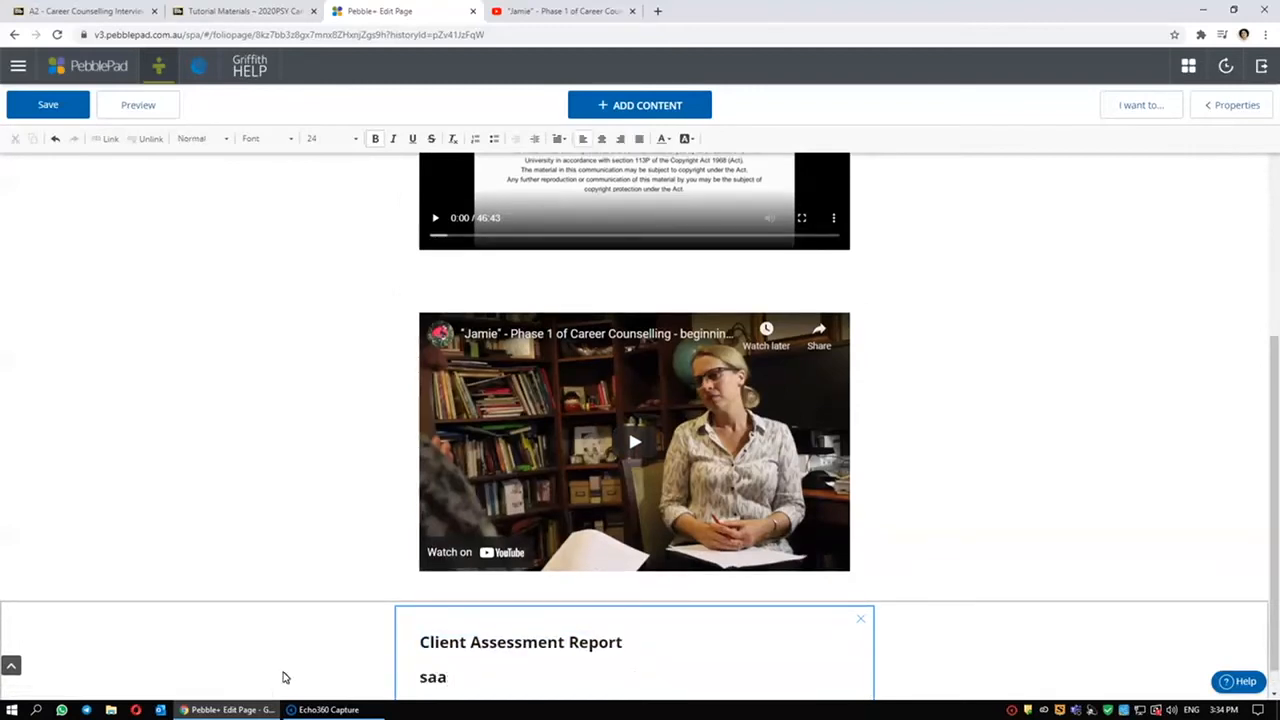
key("shift+Home")
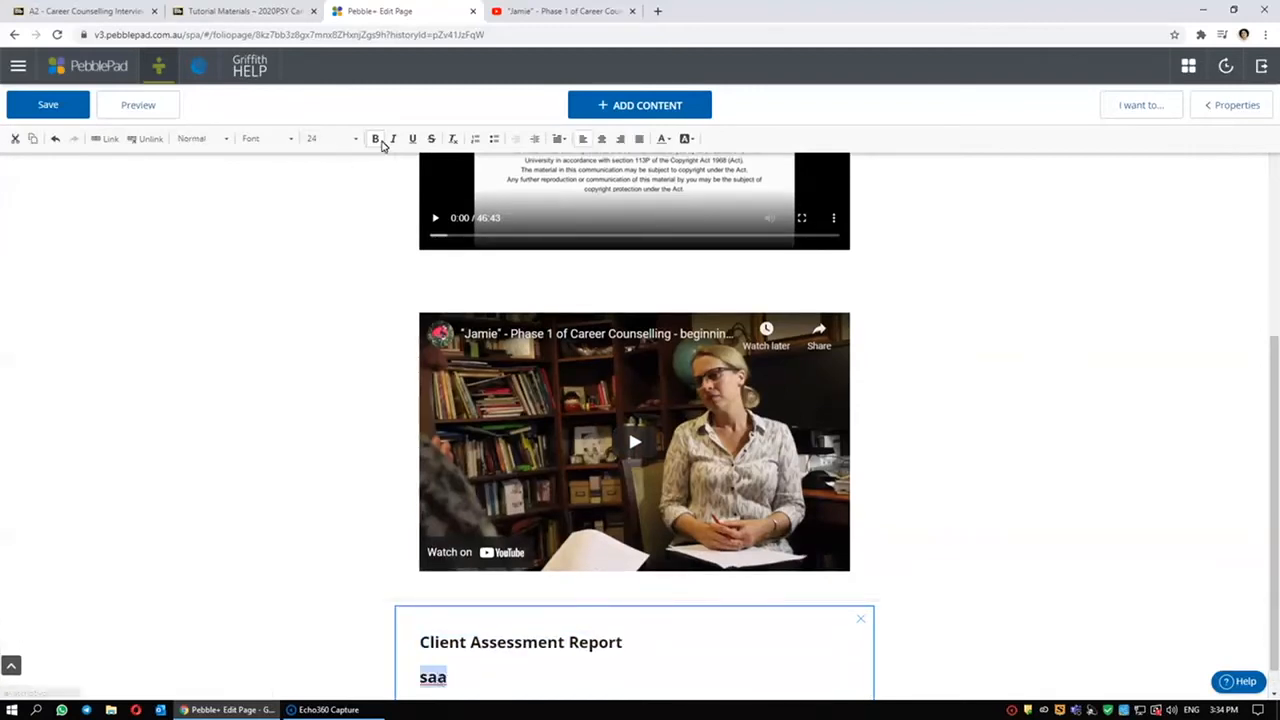
left_click(324, 143)
left_click_drag(385, 206, 384, 179)
left_click(343, 201)
left_click(445, 678)
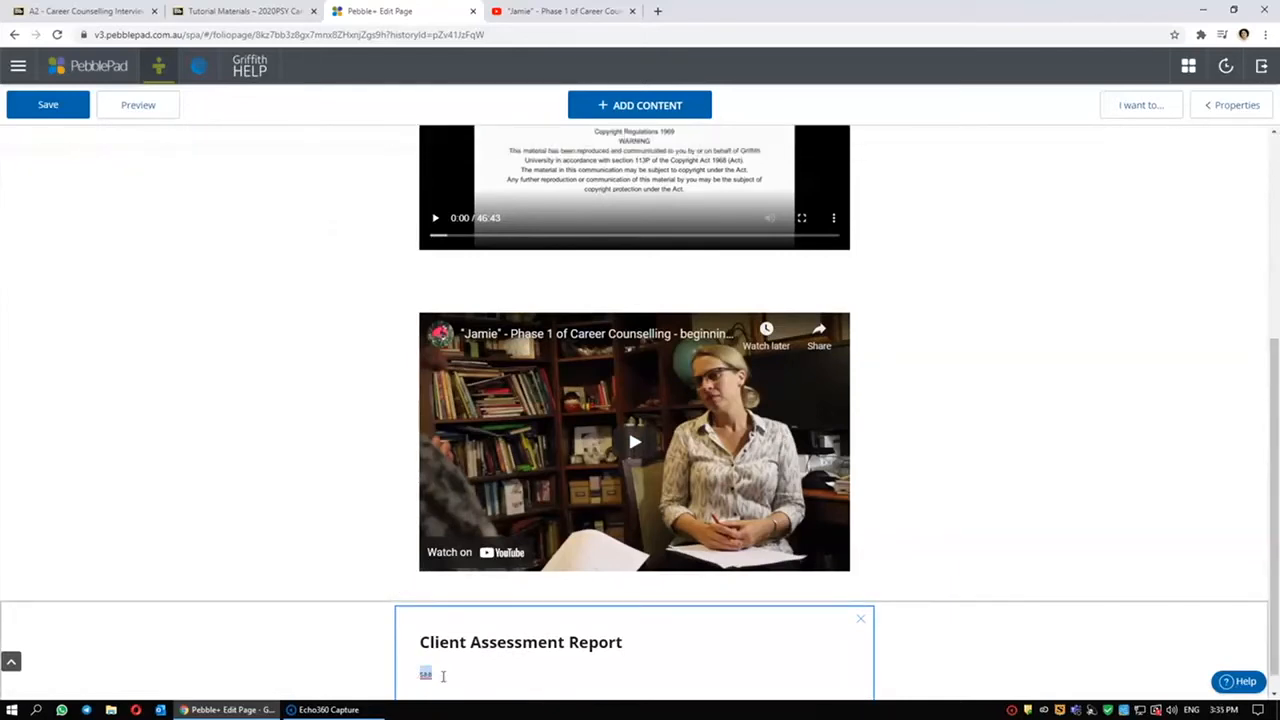
Add another text block below the report block and enter the heading "Written Reflection"
left_click(630, 105)
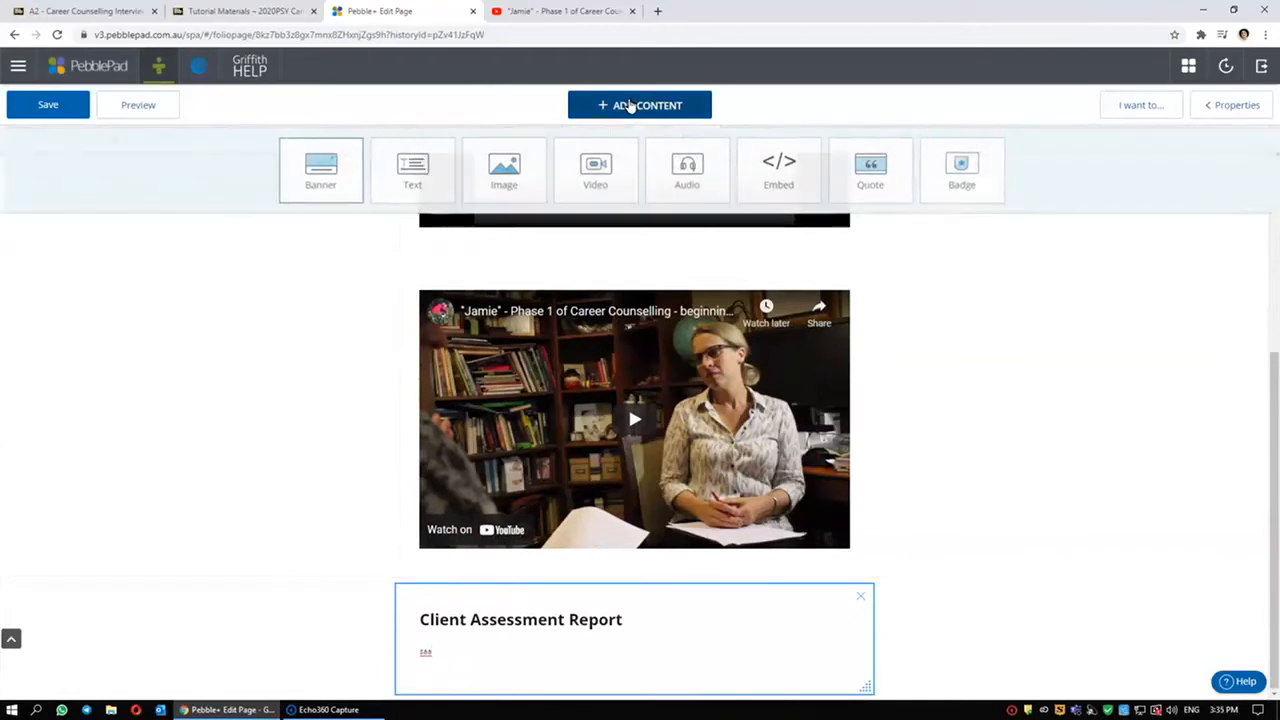
left_click(415, 165)
type("Written reflection")
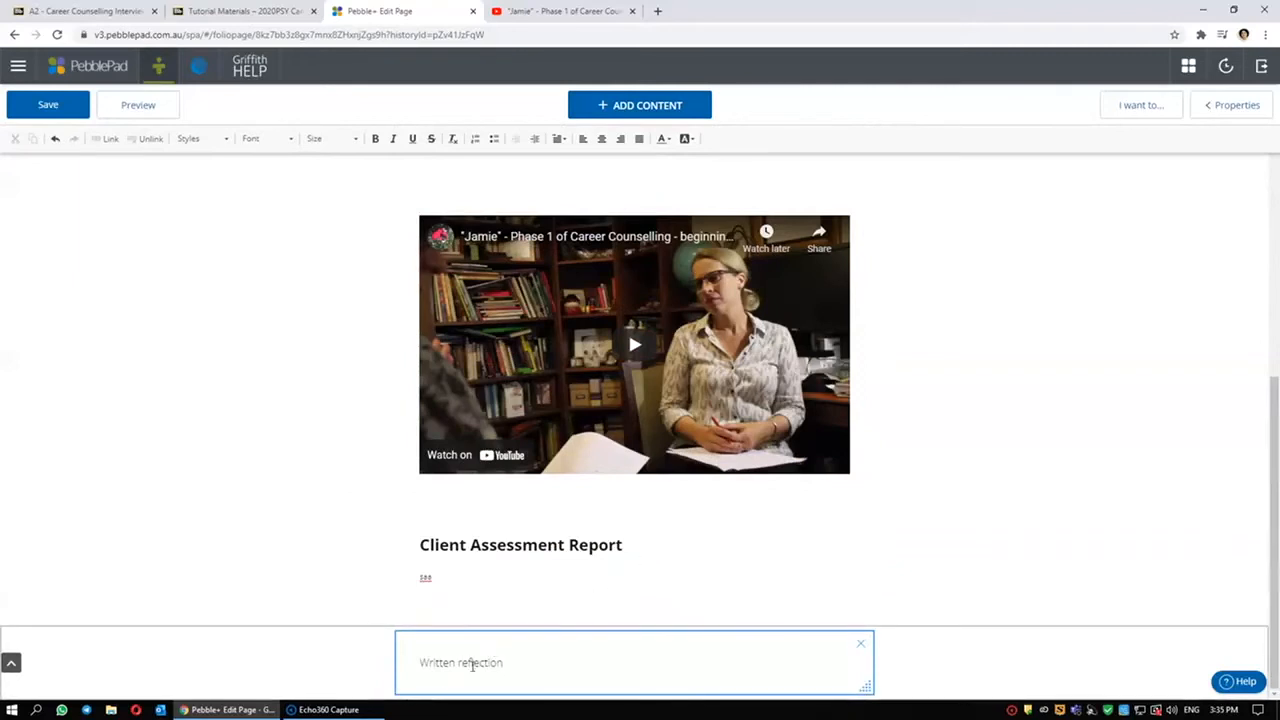
key("BackSpace")
type("R")
Make the Written Reflection heading bold and set its font size to 14
triple_click(494, 665)
left_click(375, 139)
left_click(330, 139)
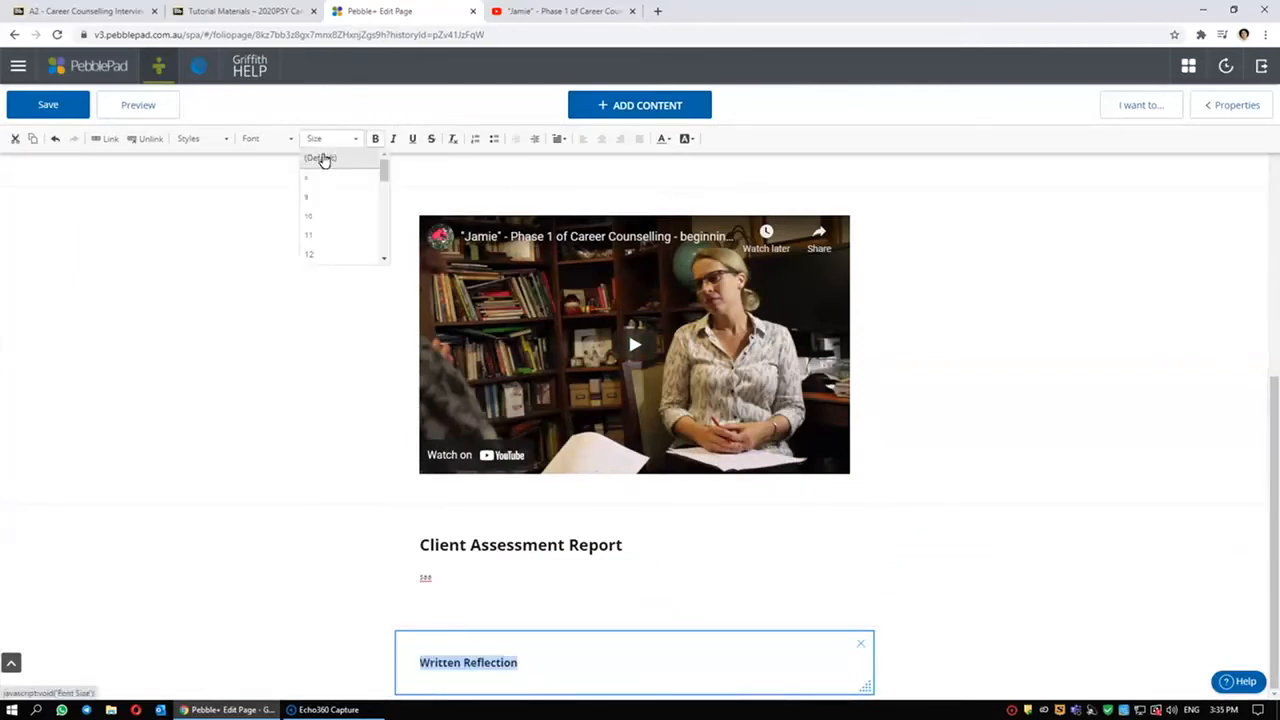
left_click(383, 258)
left_click(340, 254)
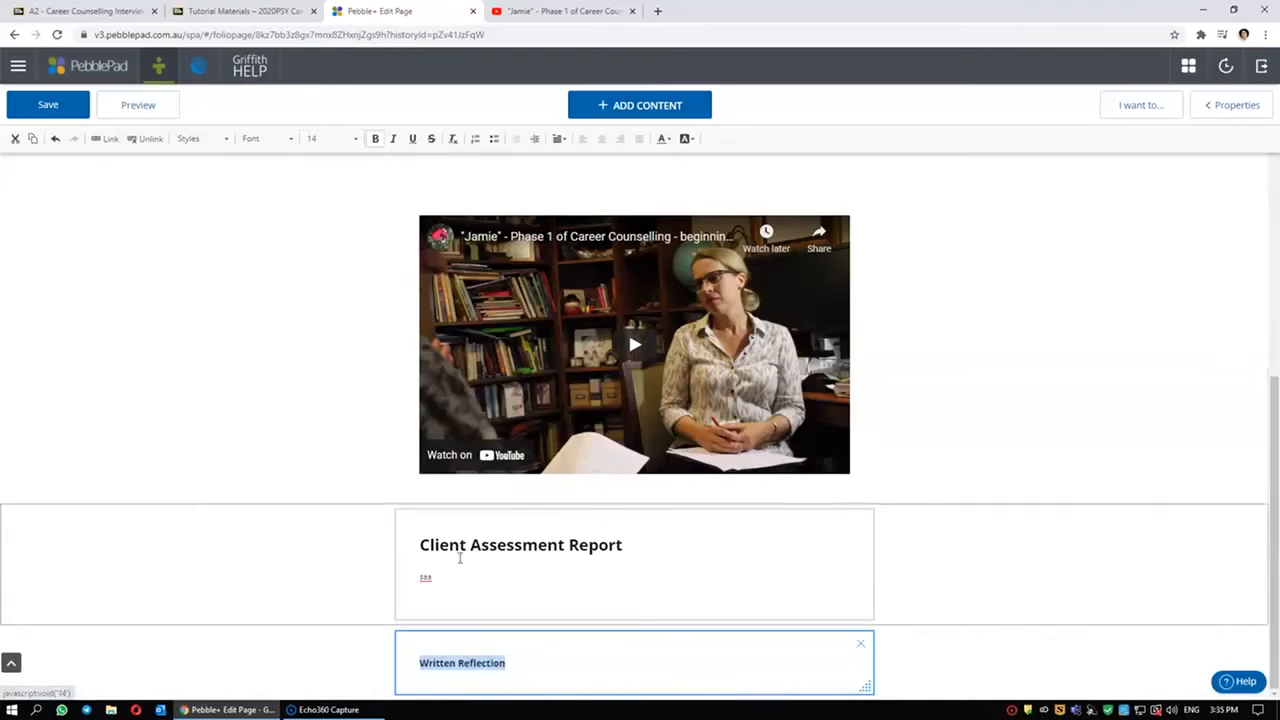
Centre the Client Assessment Report heading and the placeholder line below it
left_click(460, 558)
triple_click(467, 545)
left_click(601, 138)
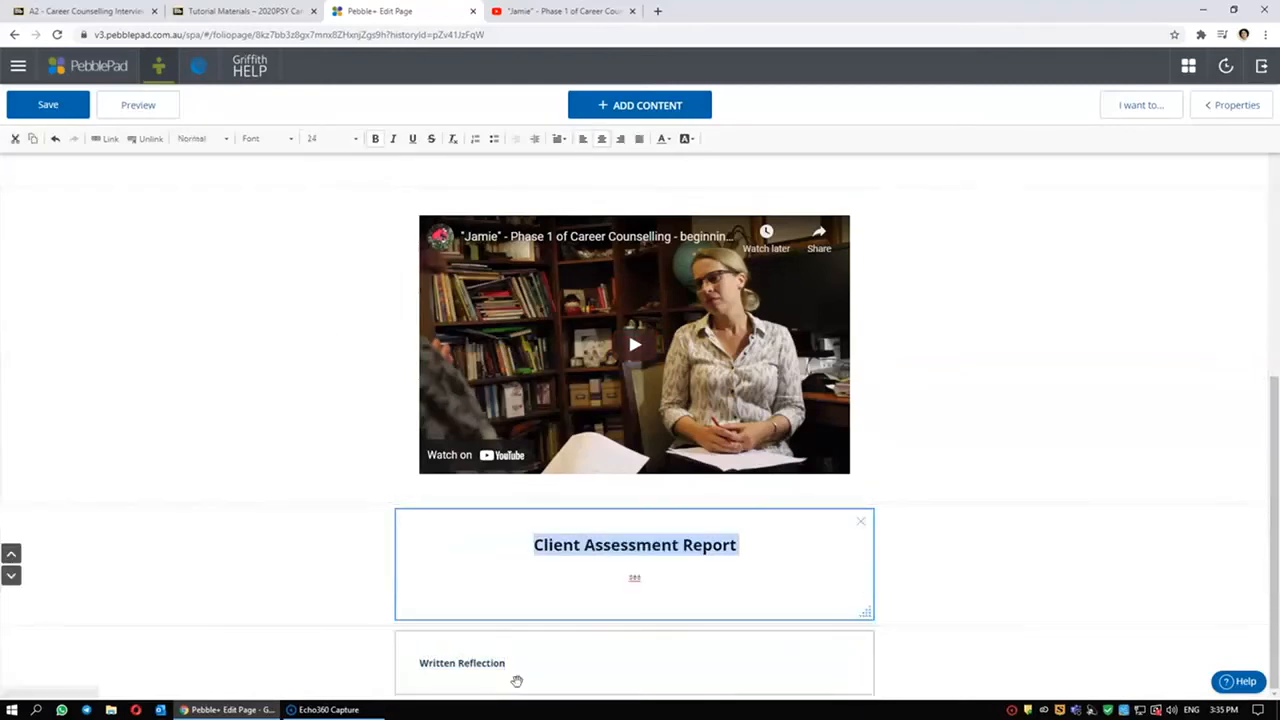
Add the placeholder line "xv" under the Written Reflection heading and centre the text in that block
triple_click(471, 662)
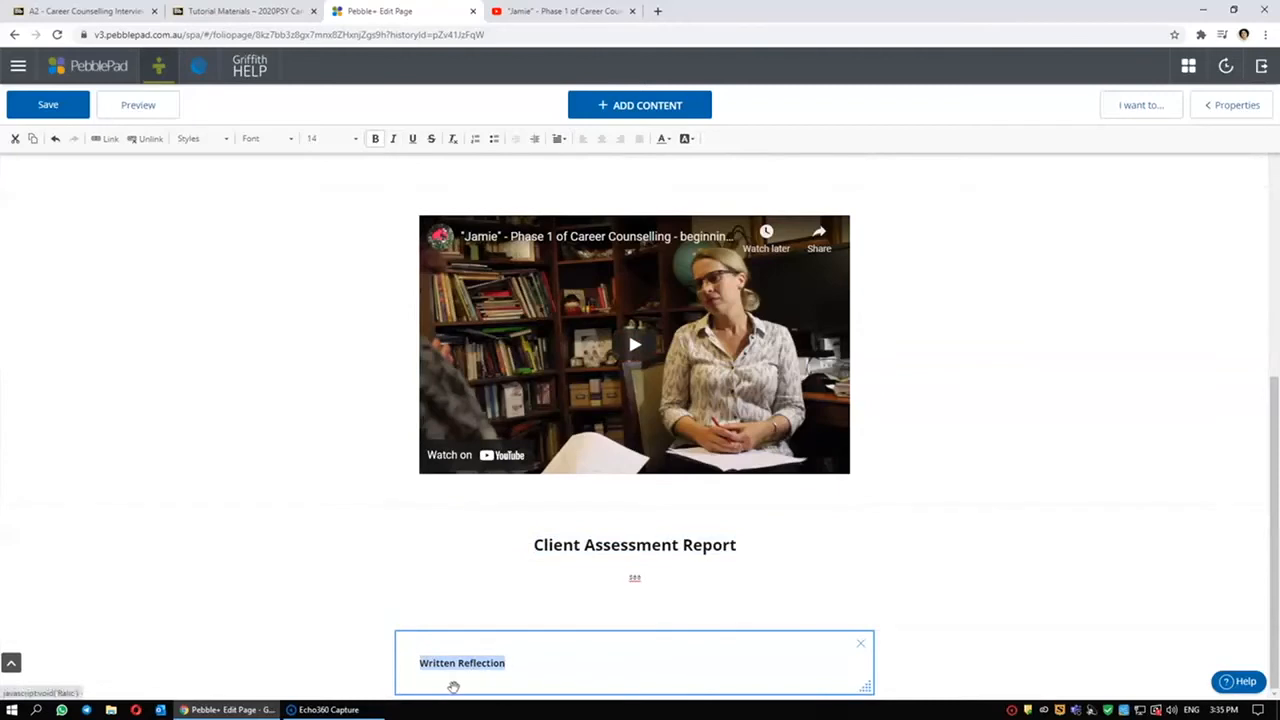
left_click(538, 665)
triple_click(538, 665)
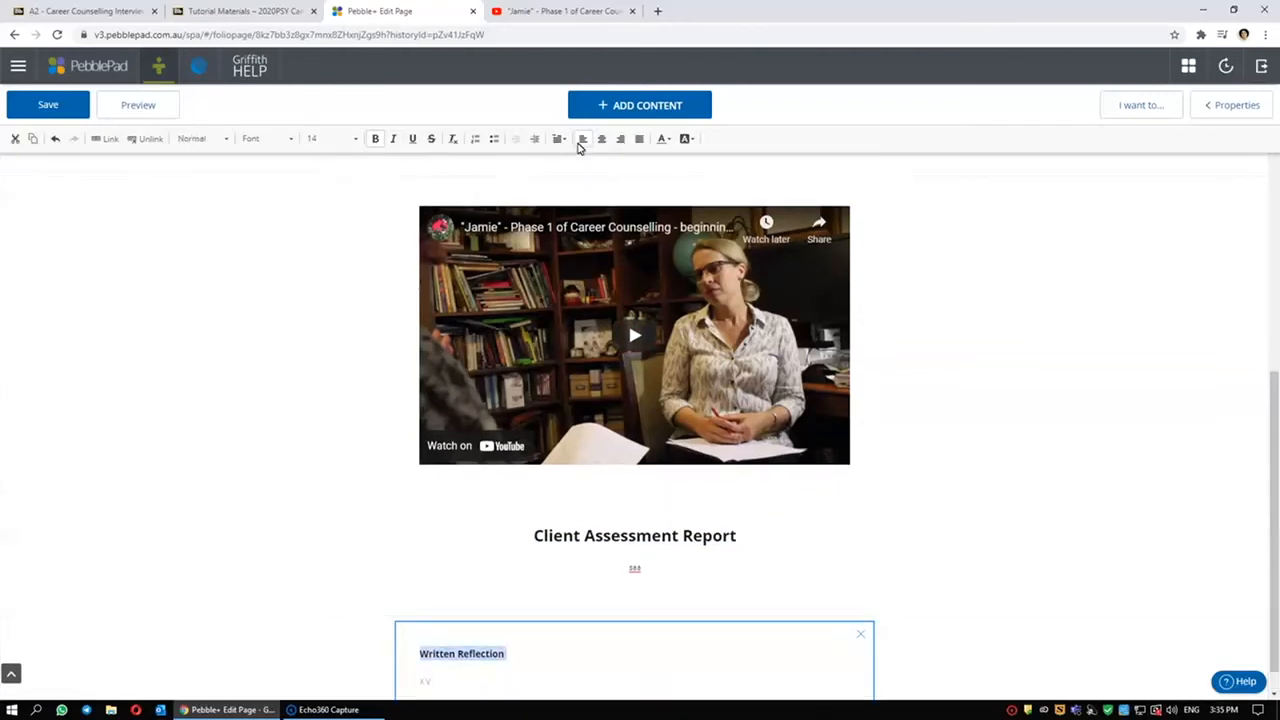
left_click(602, 138)
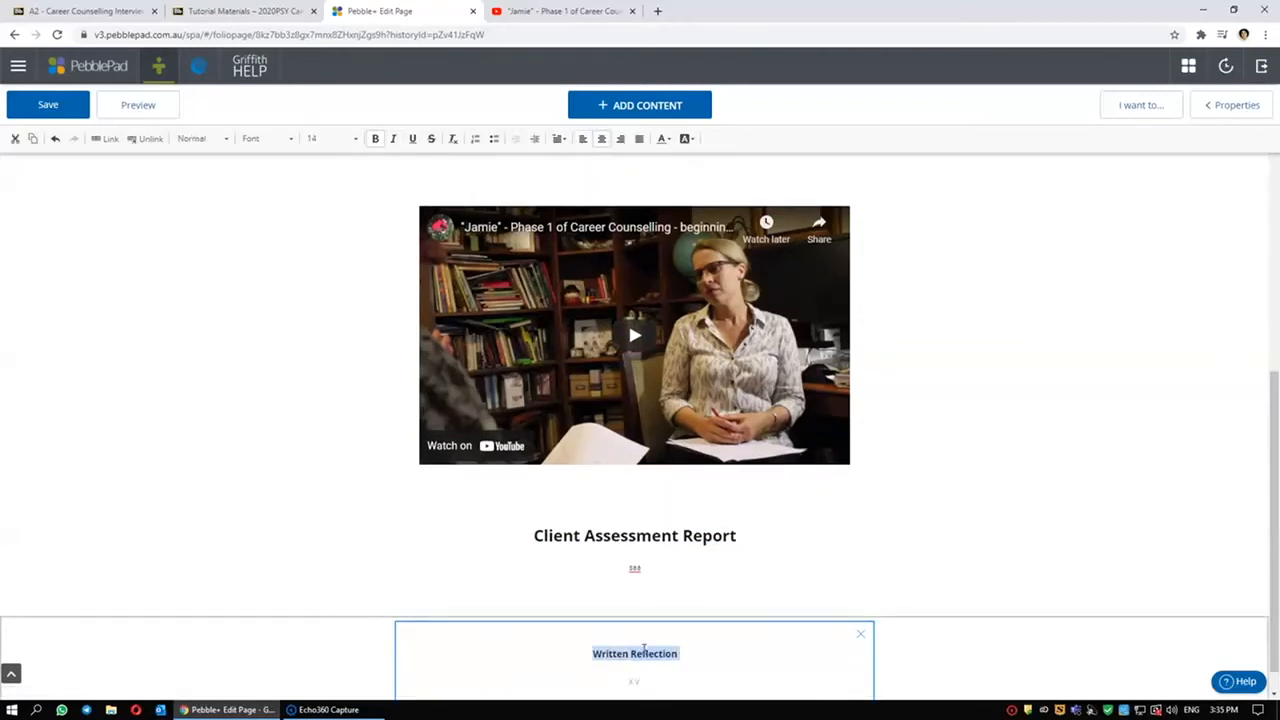
Set the Written Reflection heading's font size to 20
left_click(352, 140)
scroll(385, 200, "down", 3)
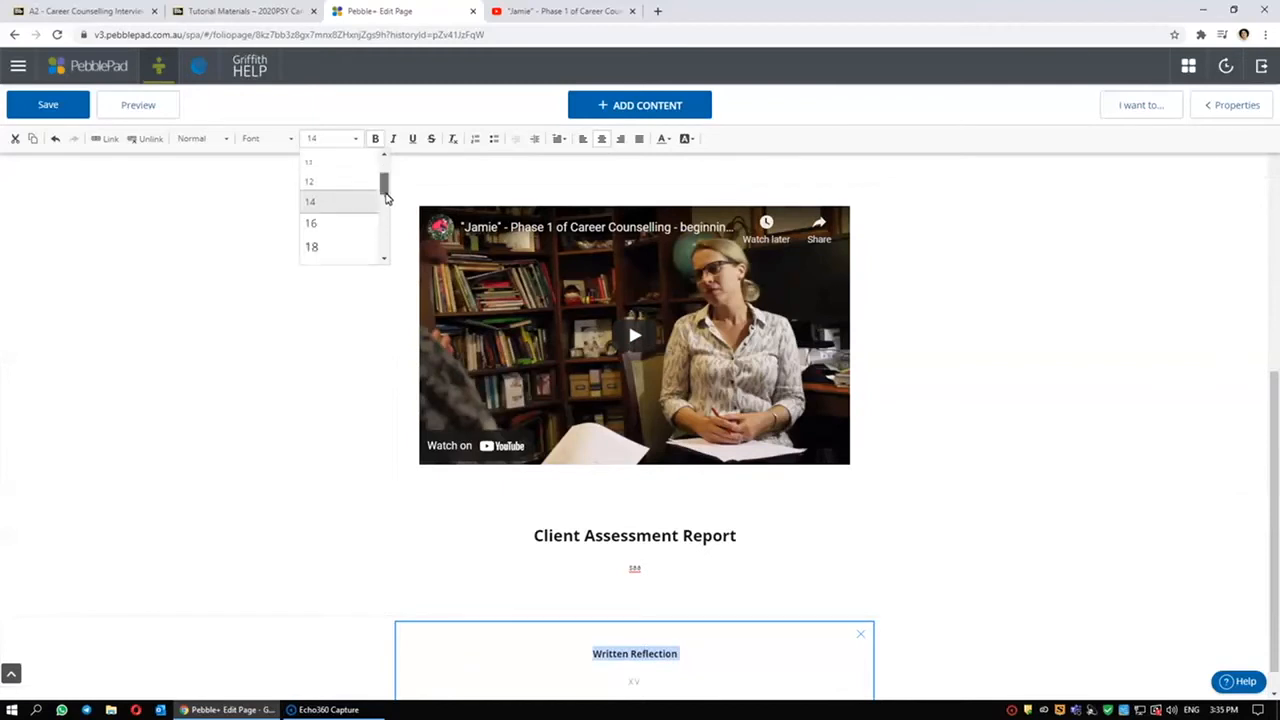
left_click(328, 256)
triple_click(610, 655)
Check the Client Assessment Report heading's font size and set the Written Reflection heading to 24 to match it
left_click(628, 533)
triple_click(628, 533)
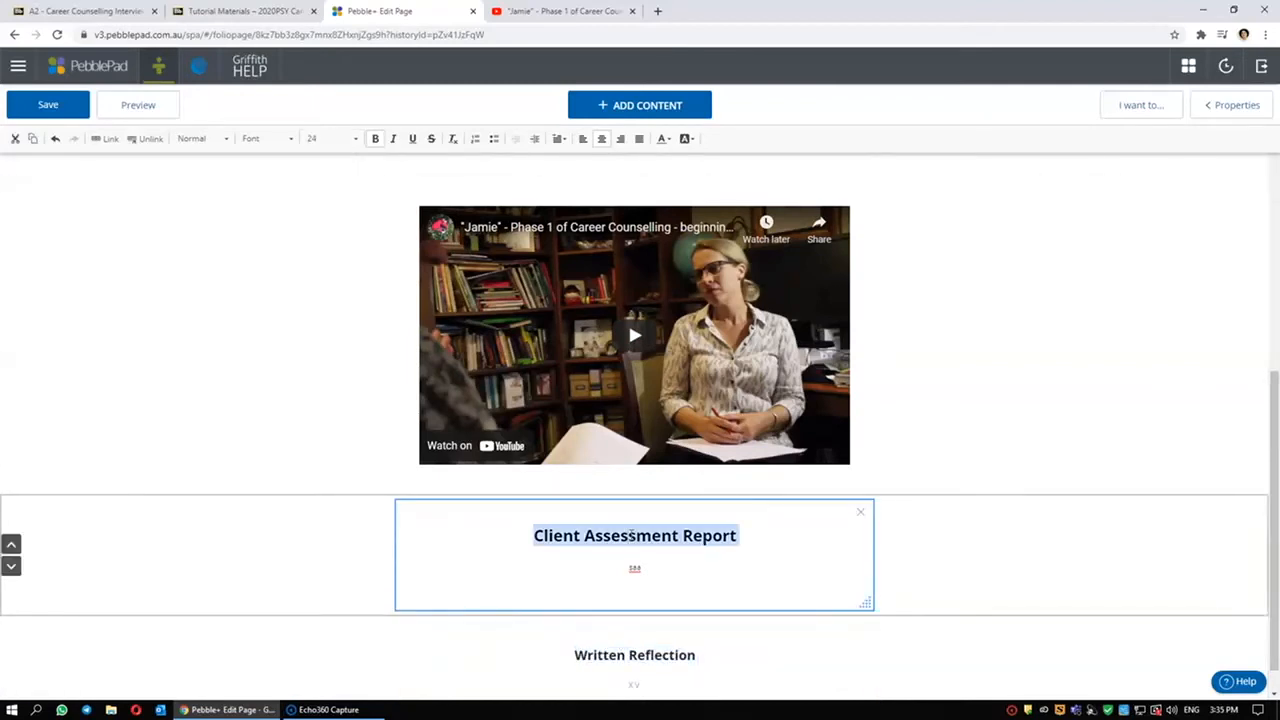
left_click_drag(697, 655, 573, 655)
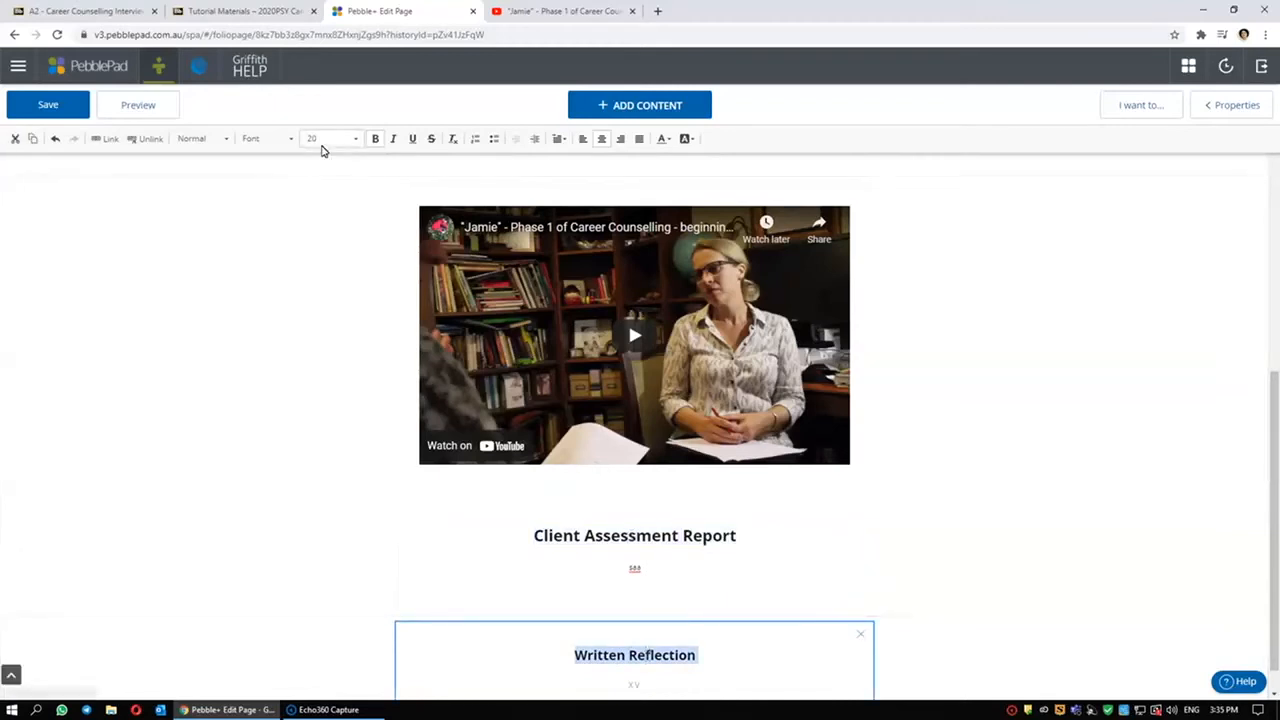
left_click(320, 141)
left_click(331, 257)
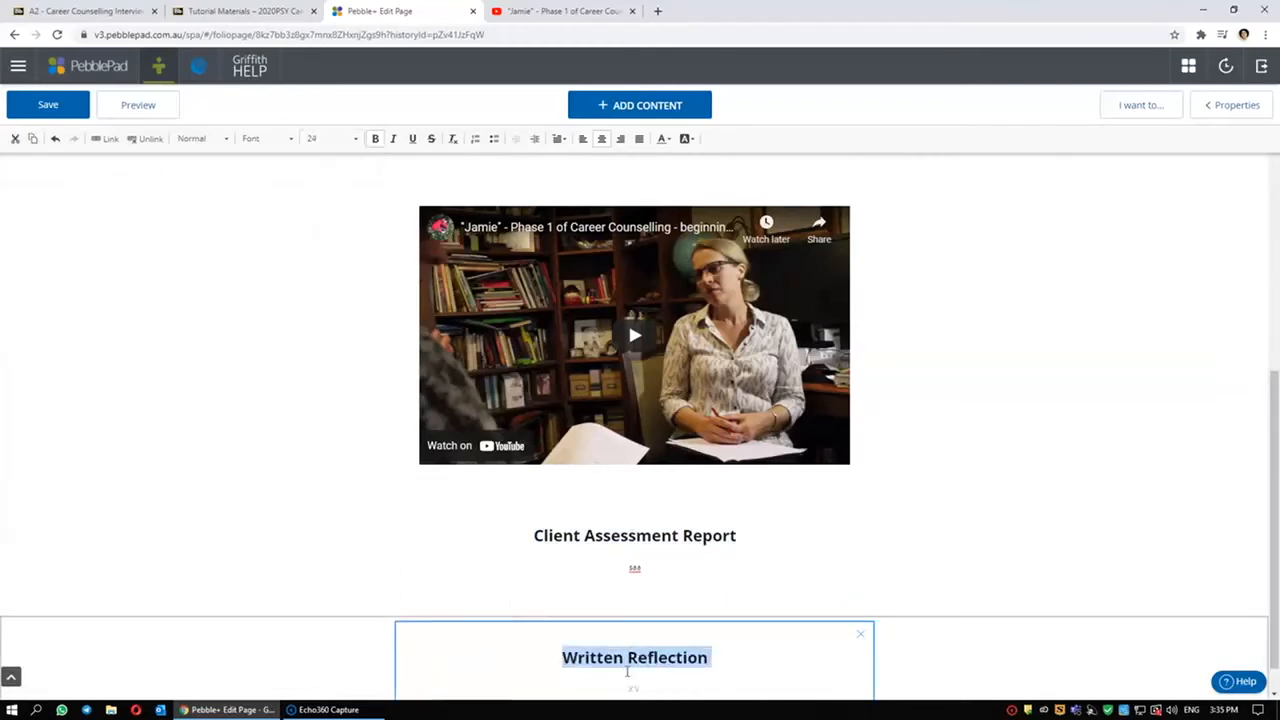
left_click(982, 642)
scroll(677, 551, "down", 1)
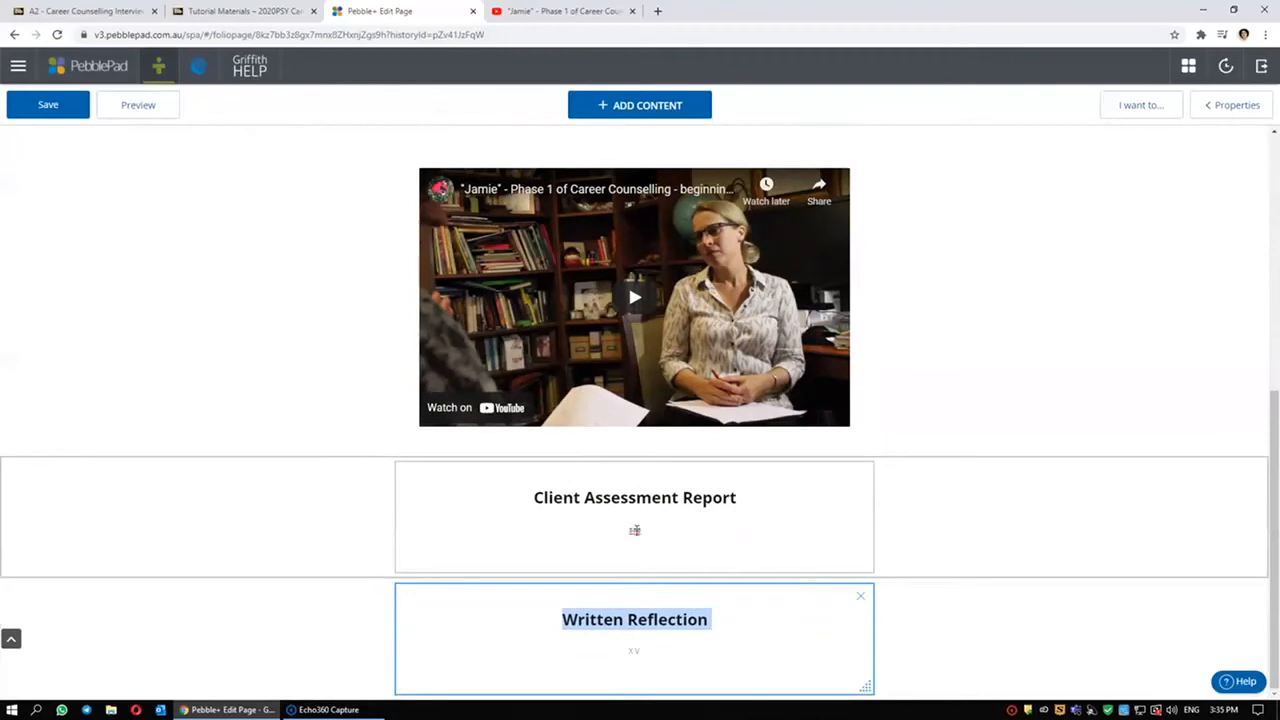
left_click(712, 533)
left_click(917, 557)
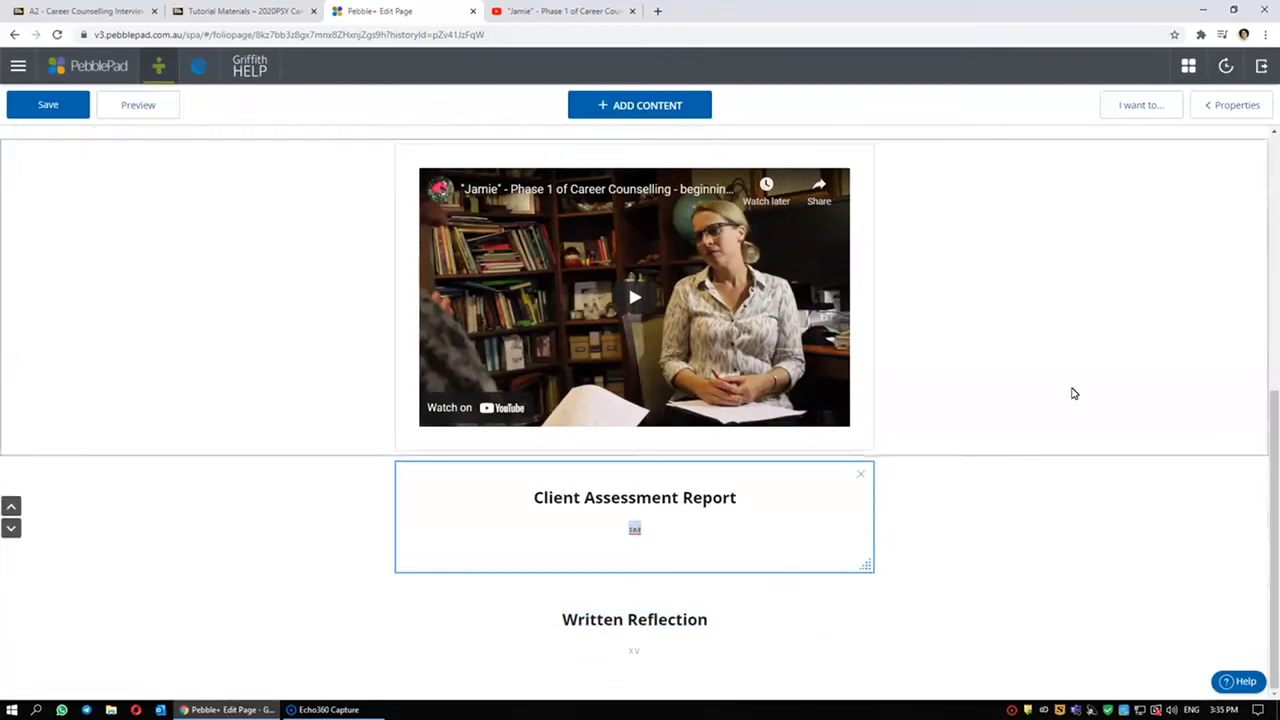
Try moving the embedded YouTube block below the Client Assessment Report block, and move it back up to its place
left_click_drag(1277, 463, 1262, 427)
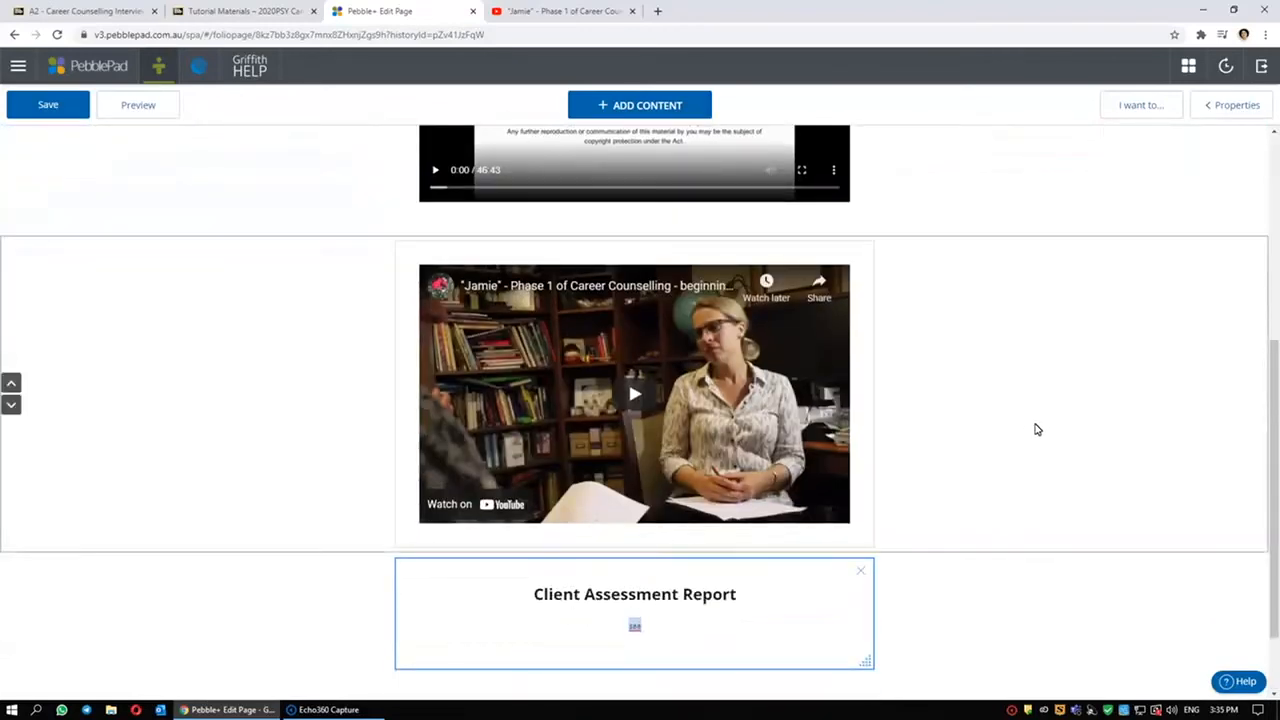
left_click(10, 406)
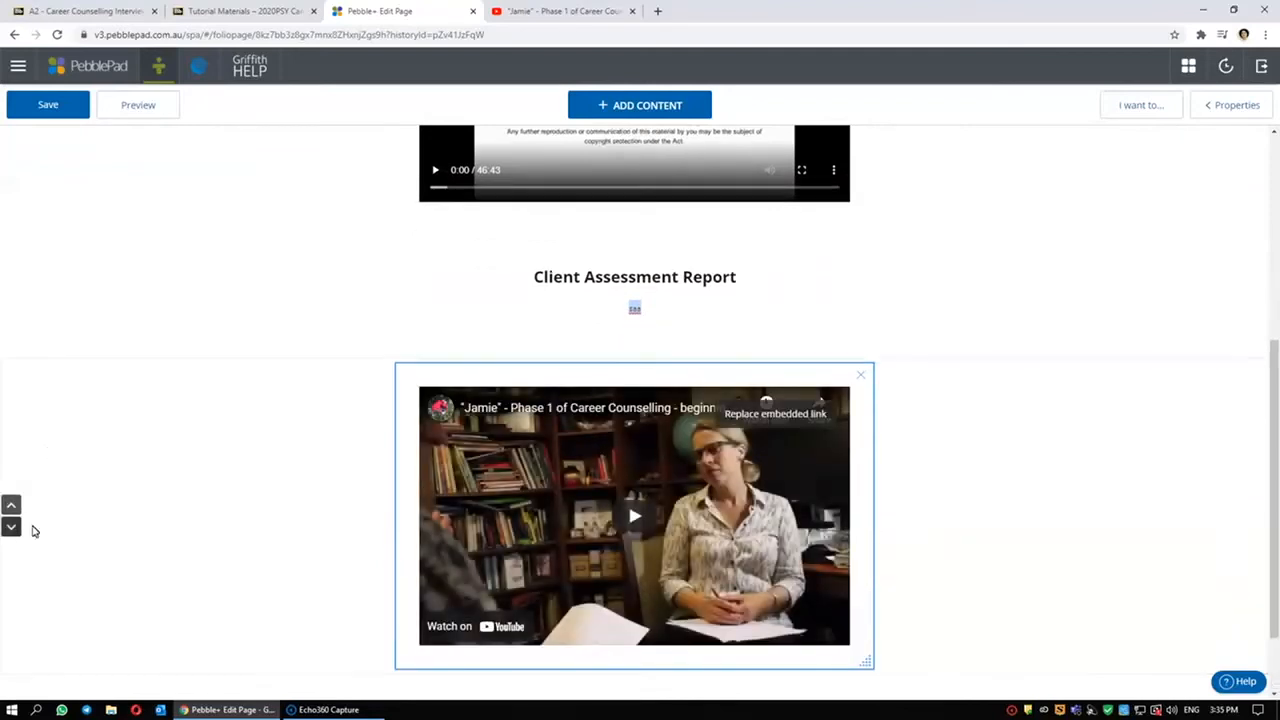
left_click(11, 505)
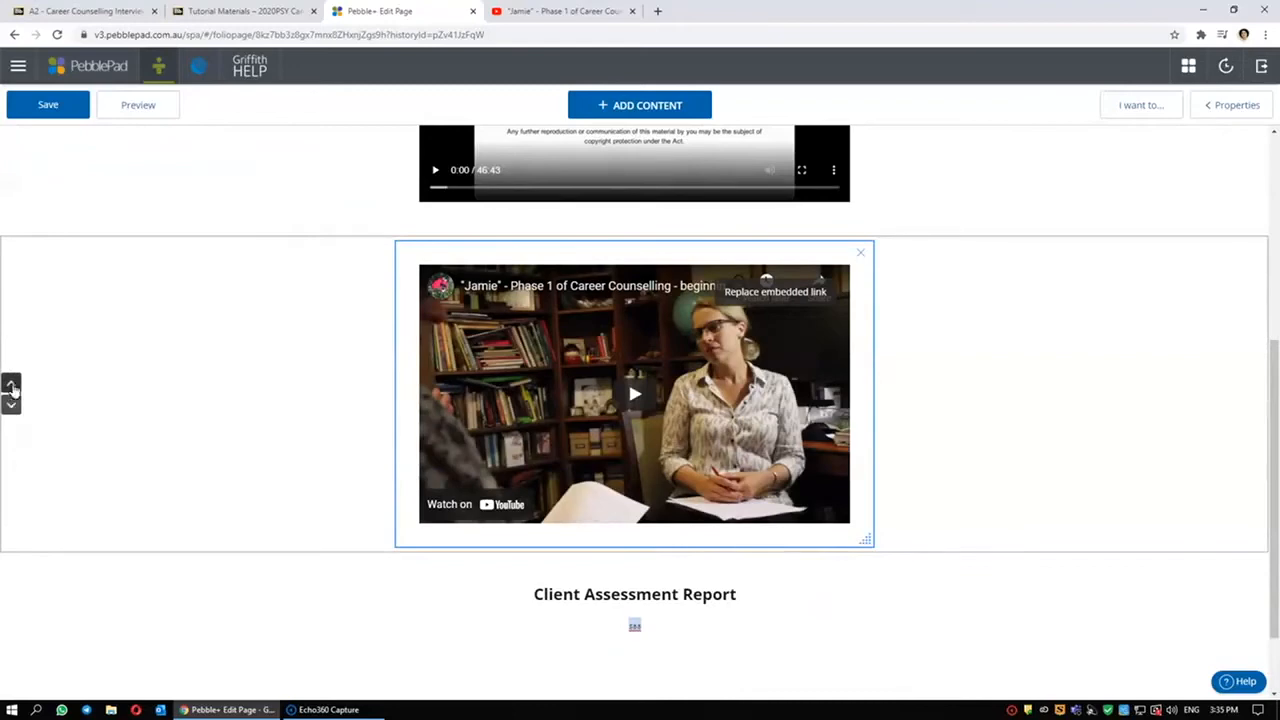
scroll(198, 426, "up", 4)
scroll(178, 421, "down", 5)
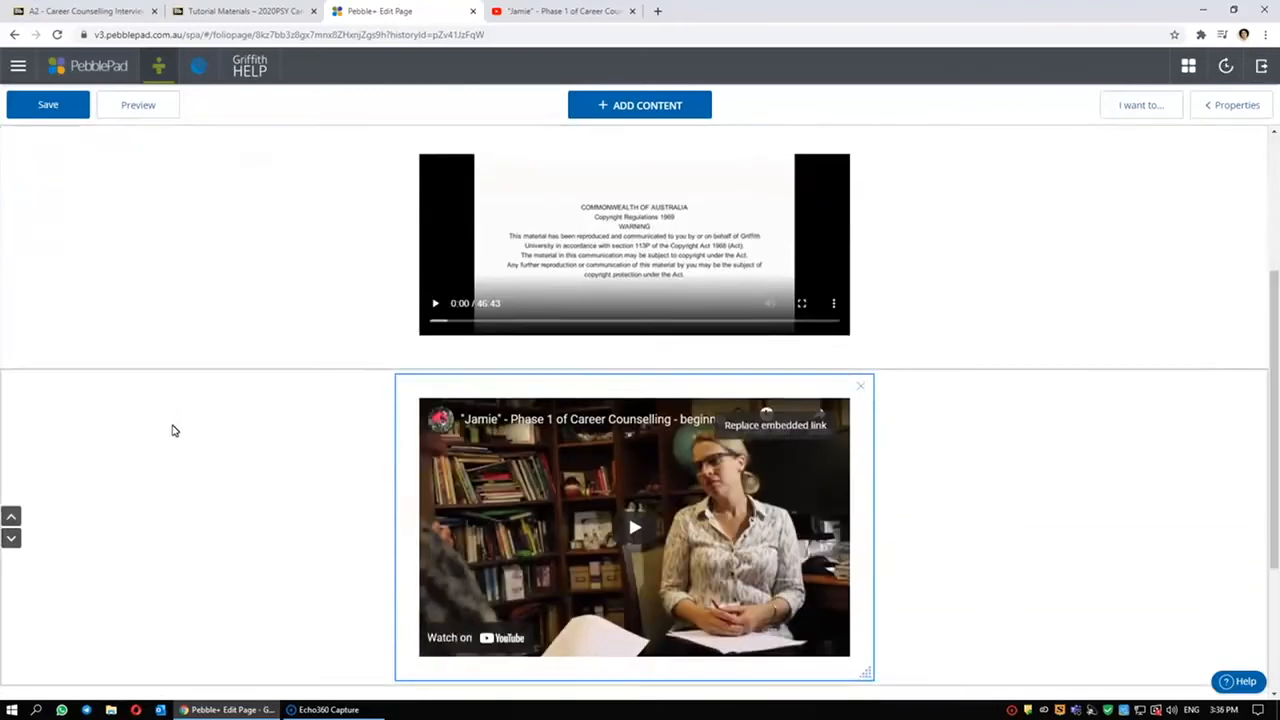
Try to resize the Written Reflection block, the embedded YouTube block and the uploaded interview video block by their corner handles
left_click(654, 619)
left_click_drag(861, 682, 862, 683)
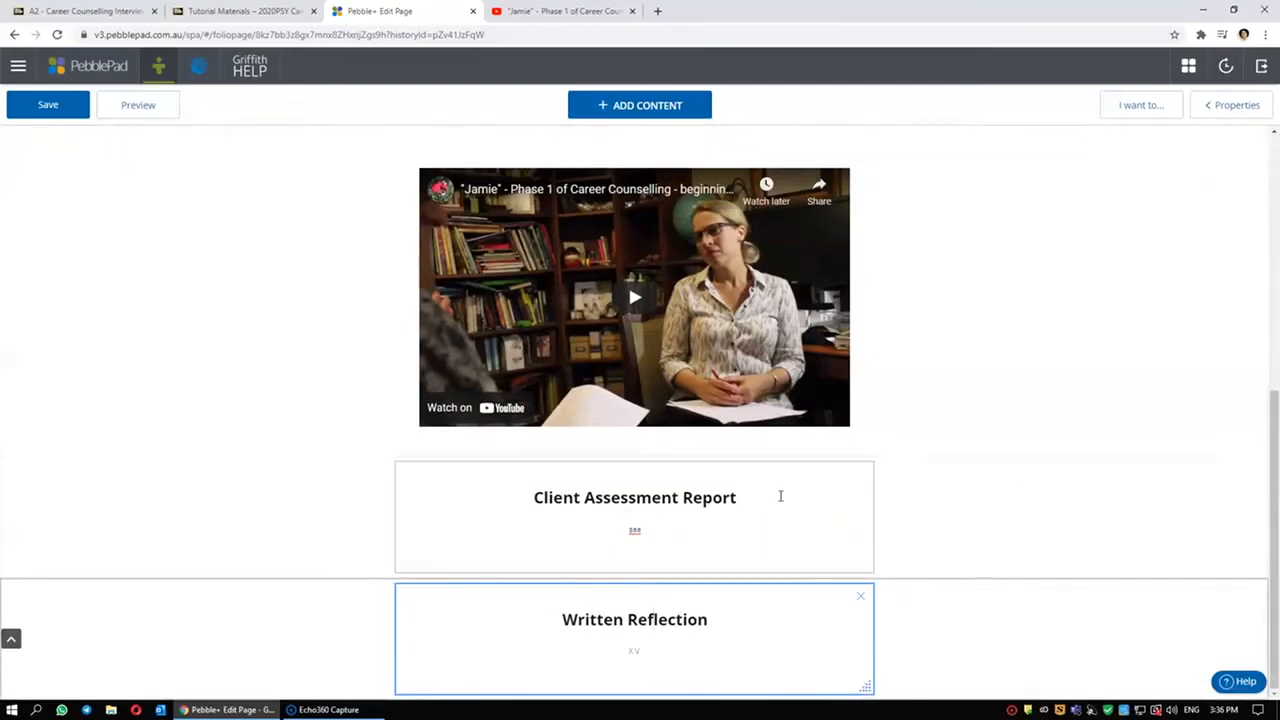
left_click(855, 435)
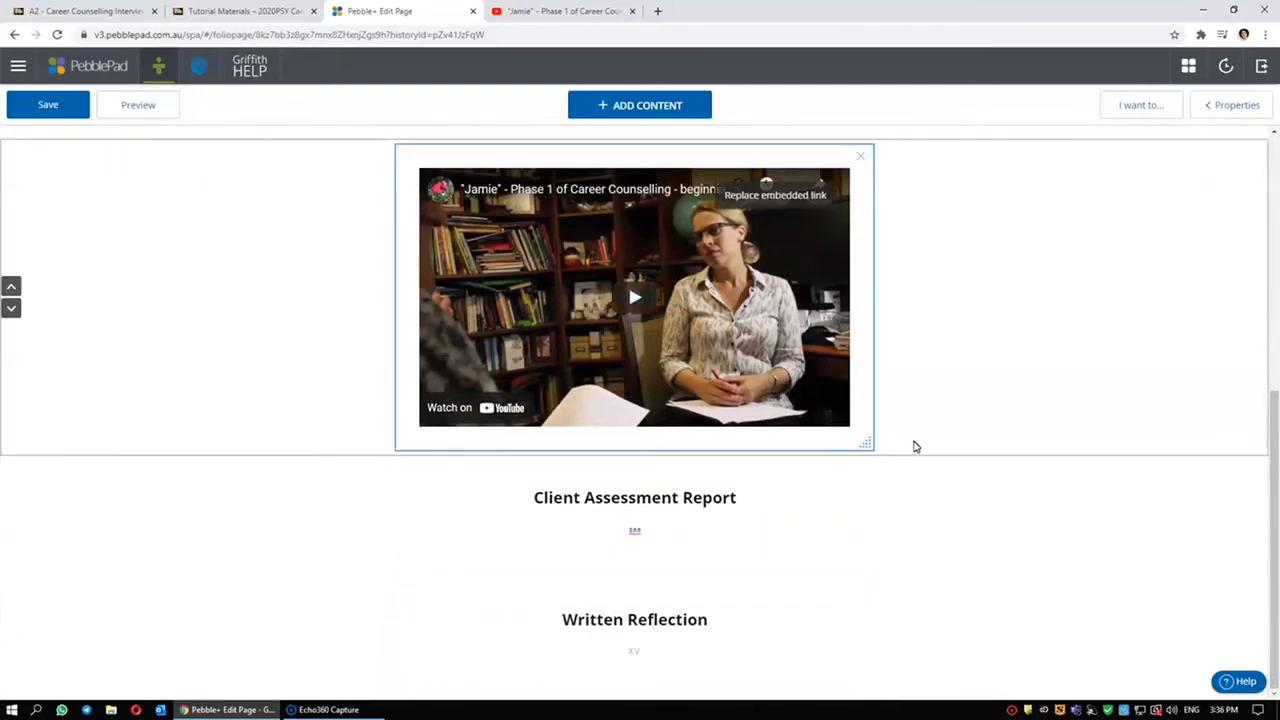
left_click_drag(867, 446, 903, 483)
scroll(943, 437, "up", 3)
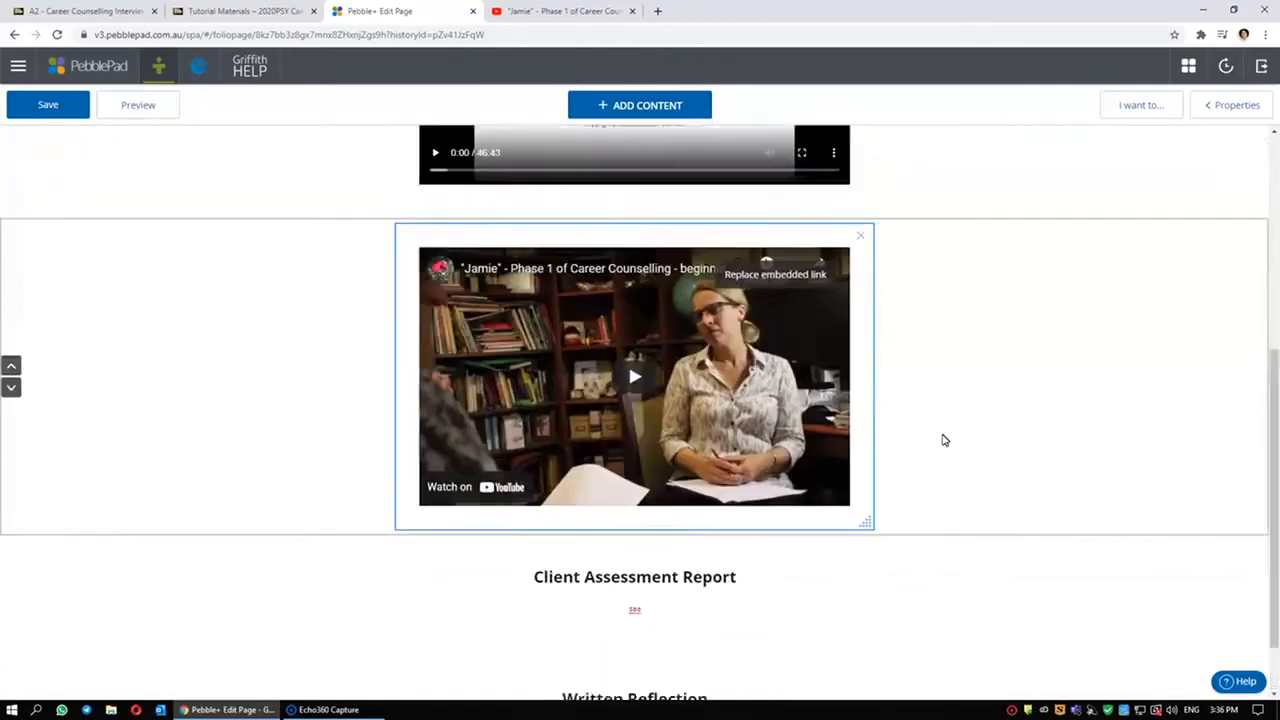
left_click(866, 391)
left_click_drag(866, 391, 1014, 457)
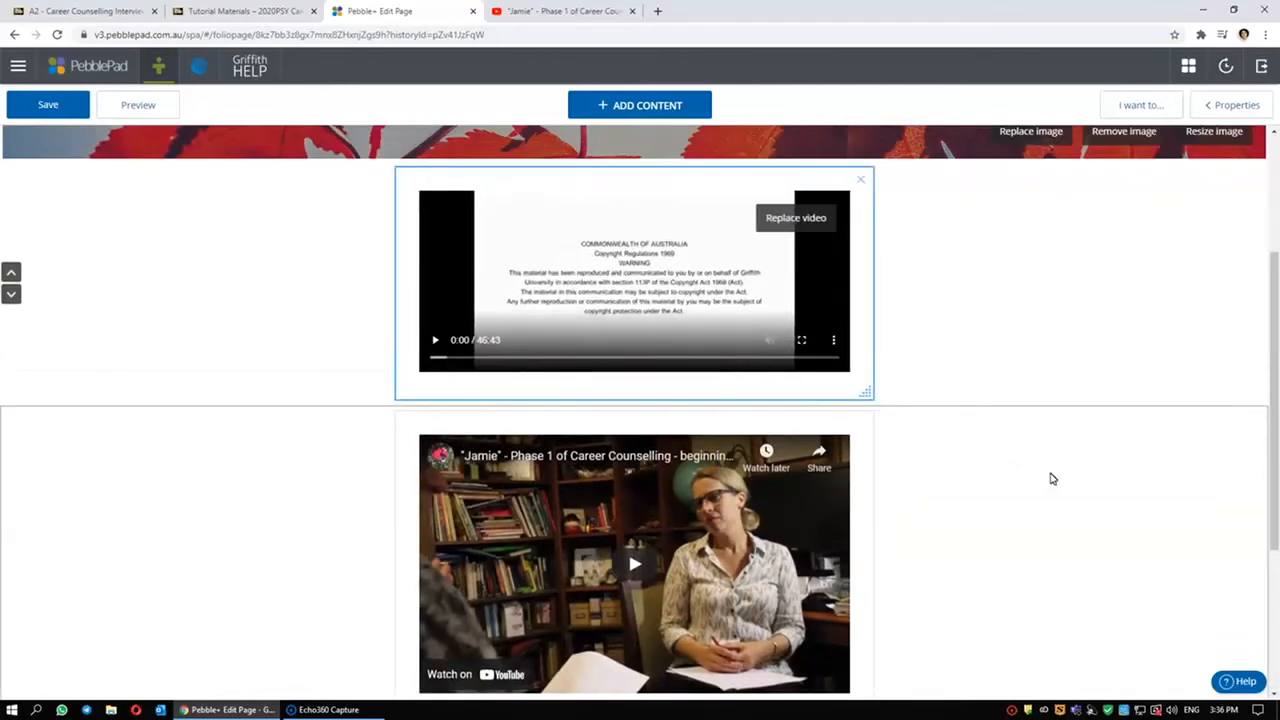
Open the block properties of the uploaded interview video below the banner
scroll(966, 414, "up", 2)
scroll(997, 454, "down", 2)
right_click(1069, 343)
left_click(1037, 338)
scroll(1037, 352, "up", 2)
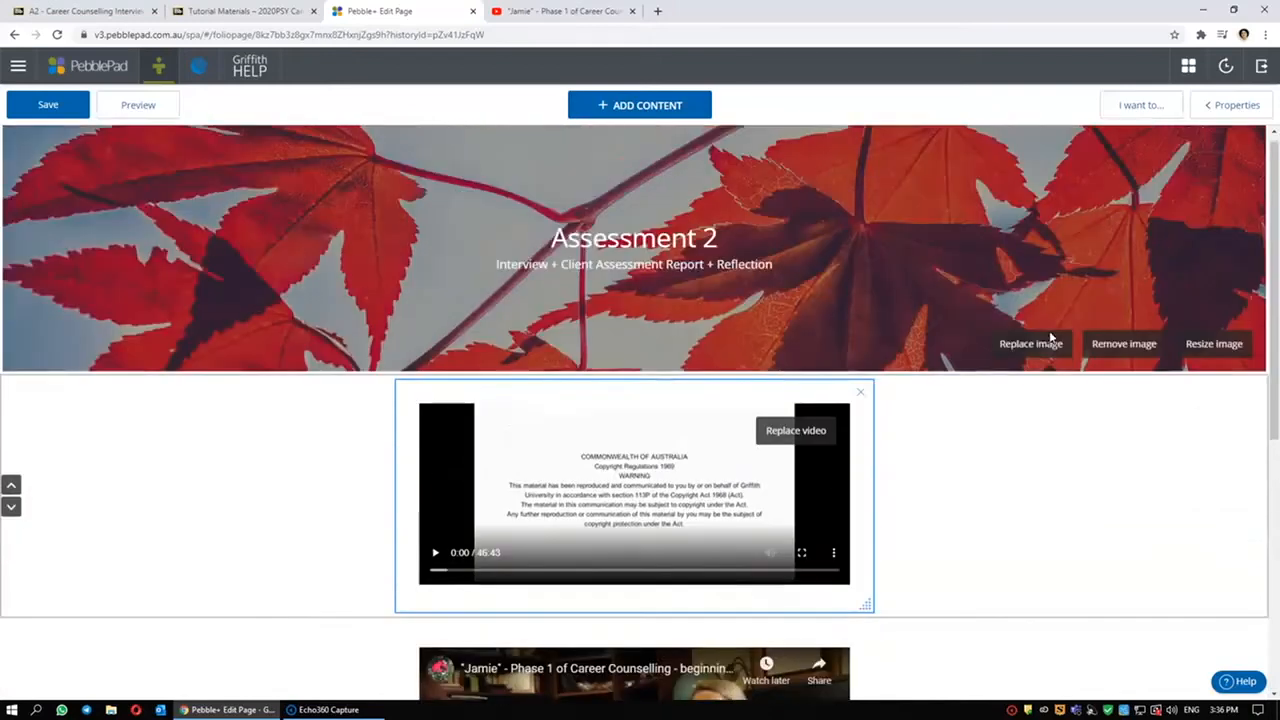
left_click(1238, 104)
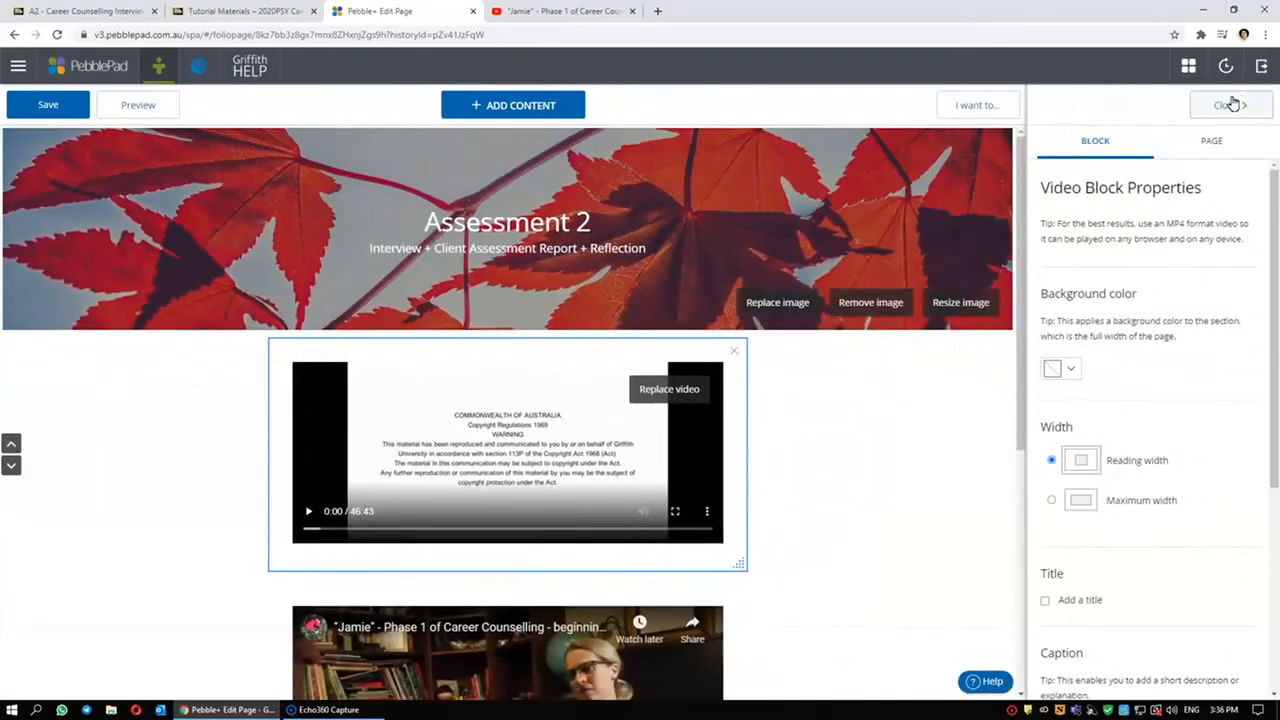